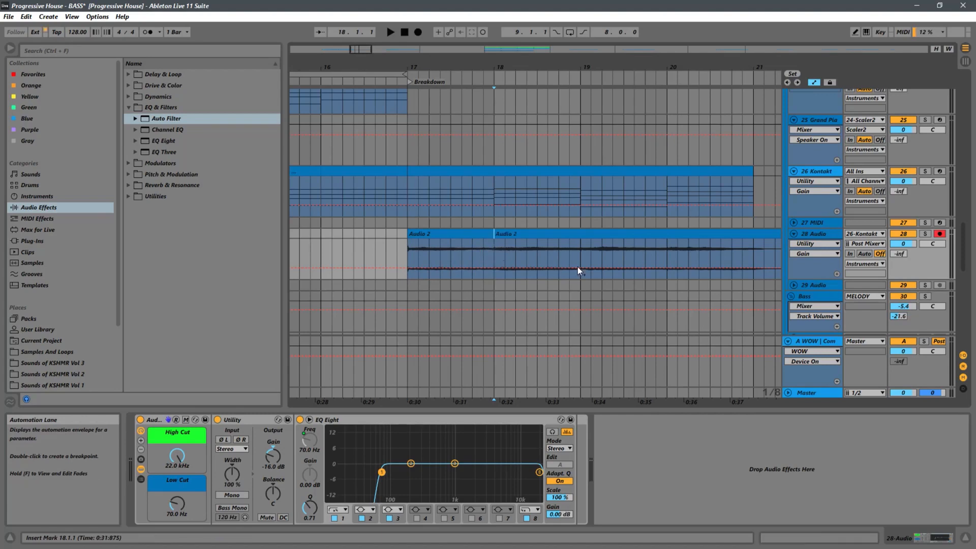
Step: Split the recorded audio on track 28 at bars 19, 20 and 21, and delete the remainder after bar 21
click(579, 244)
key(ctrl+e)
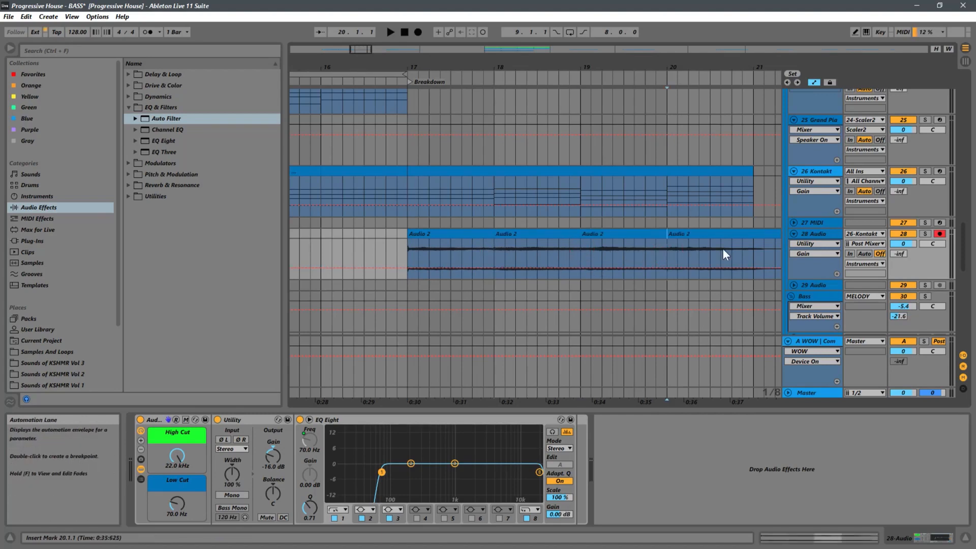
drag(754, 245, 781, 249)
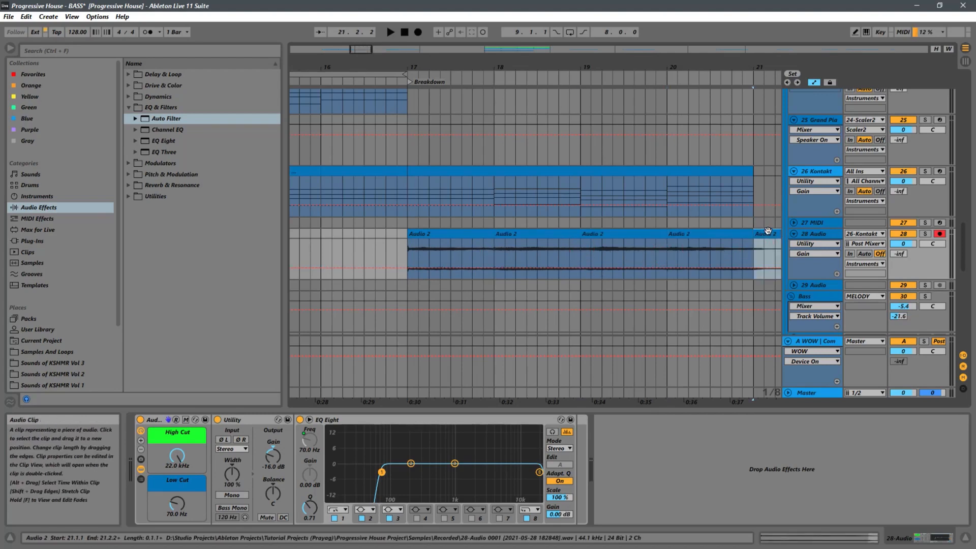
Step: Hide the automation lanes and add a fade-out across nearly the whole audio clip at bar 17 on track 28
click(452, 265)
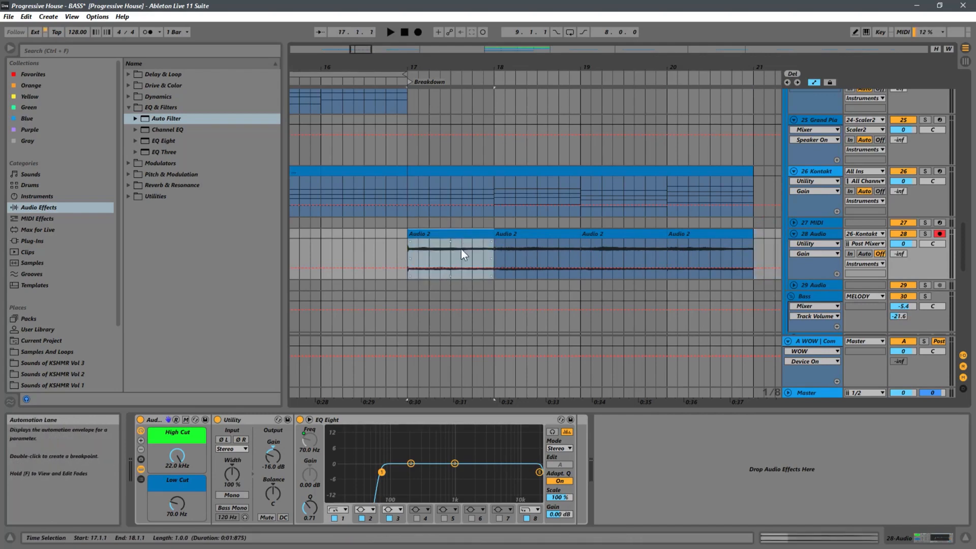
click(813, 82)
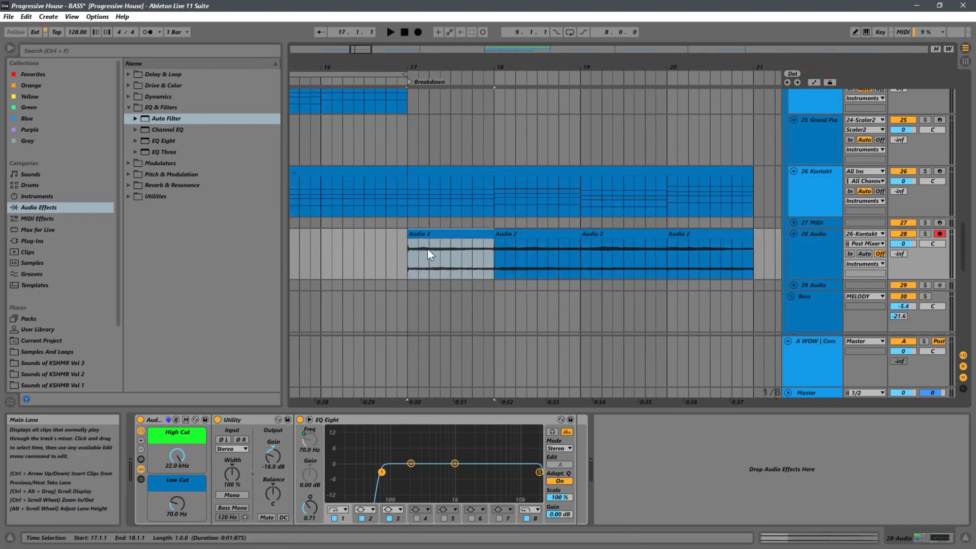
click(474, 232)
drag(490, 239, 416, 253)
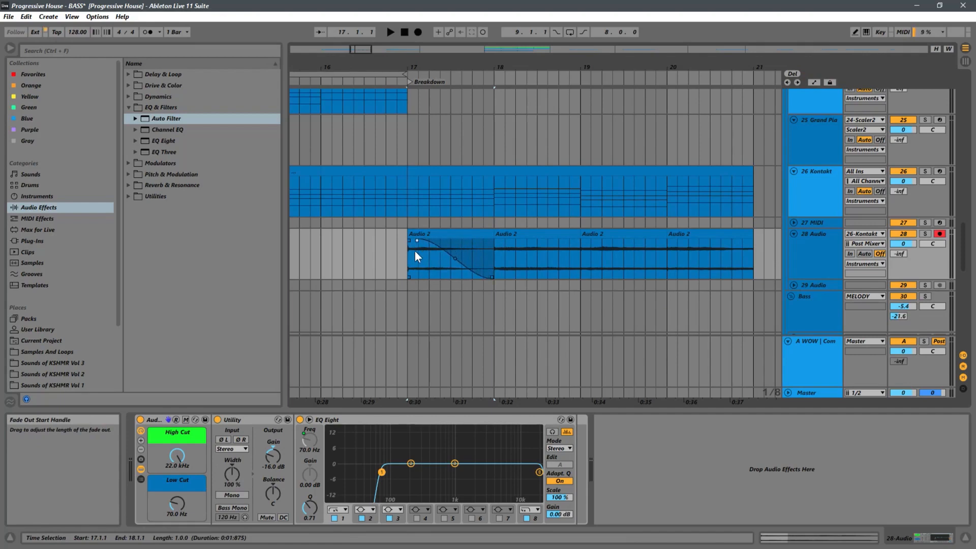
Step: Add nearly clip-length fade-outs to the audio clips at bars 18, 19 and 20 on track 28
click(523, 239)
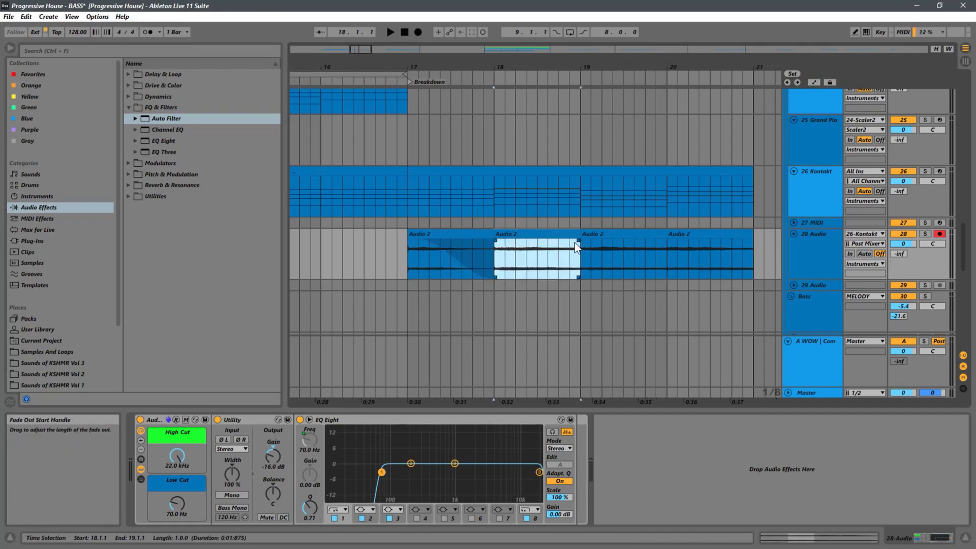
drag(578, 240, 500, 245)
click(624, 242)
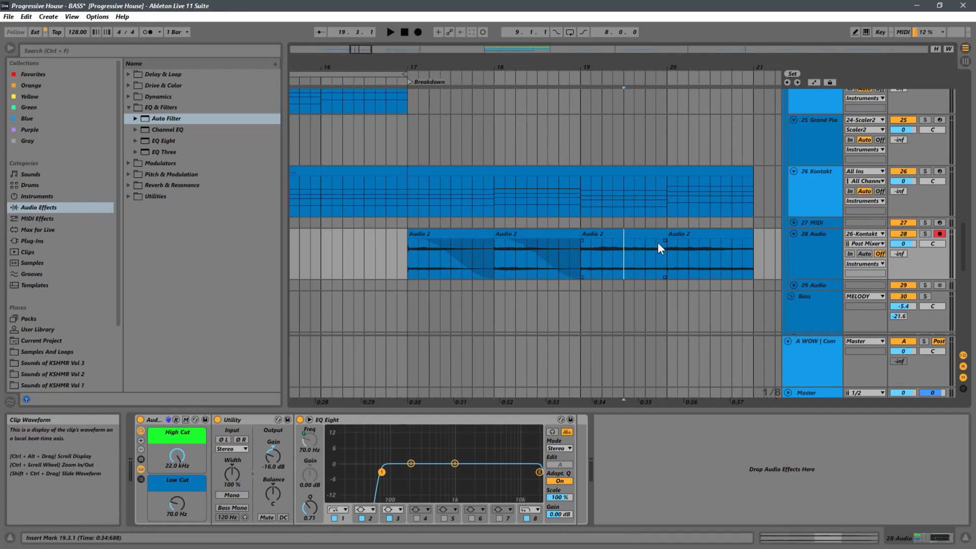
drag(663, 240, 582, 245)
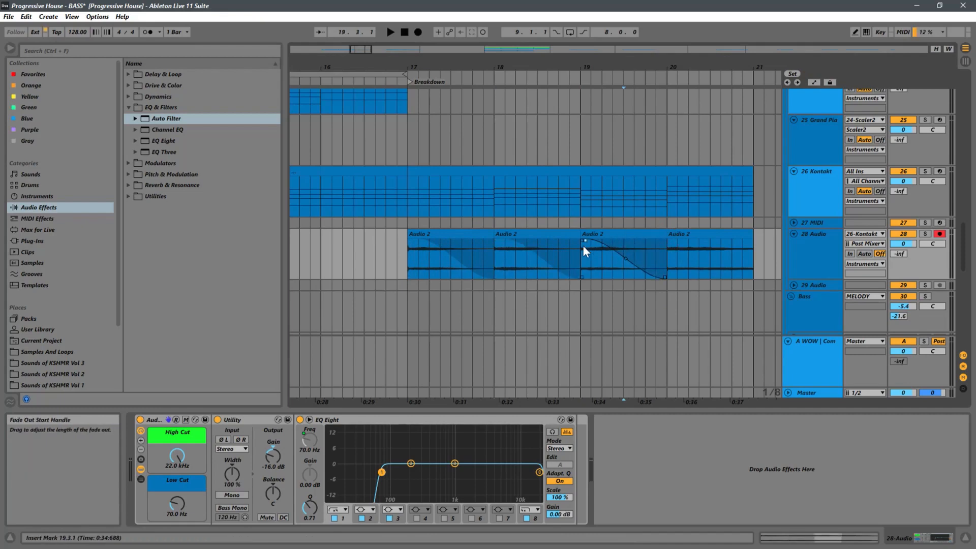
click(722, 247)
drag(752, 241, 670, 246)
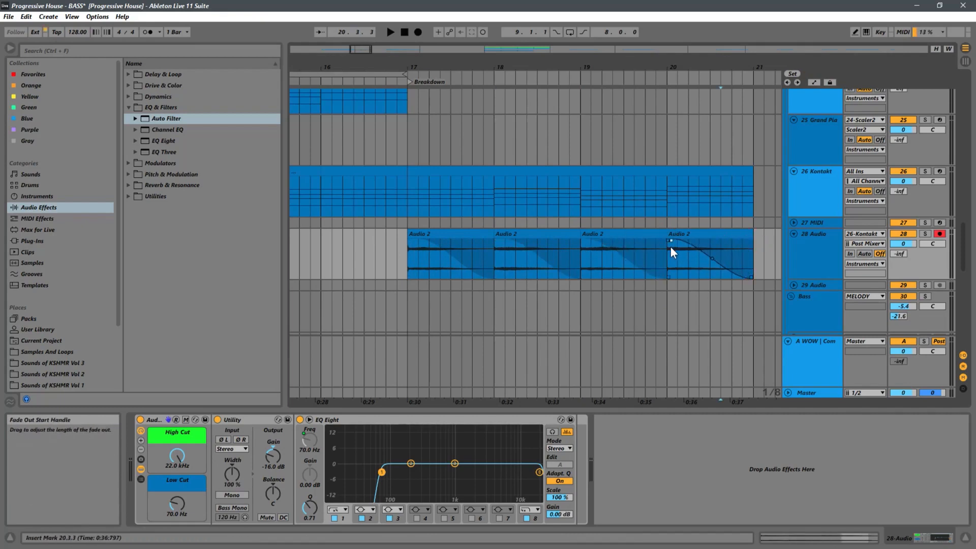
Step: Consolidate each of the four faded one-bar clips on track 28 separately into its own new clip
click(460, 234)
click(457, 234)
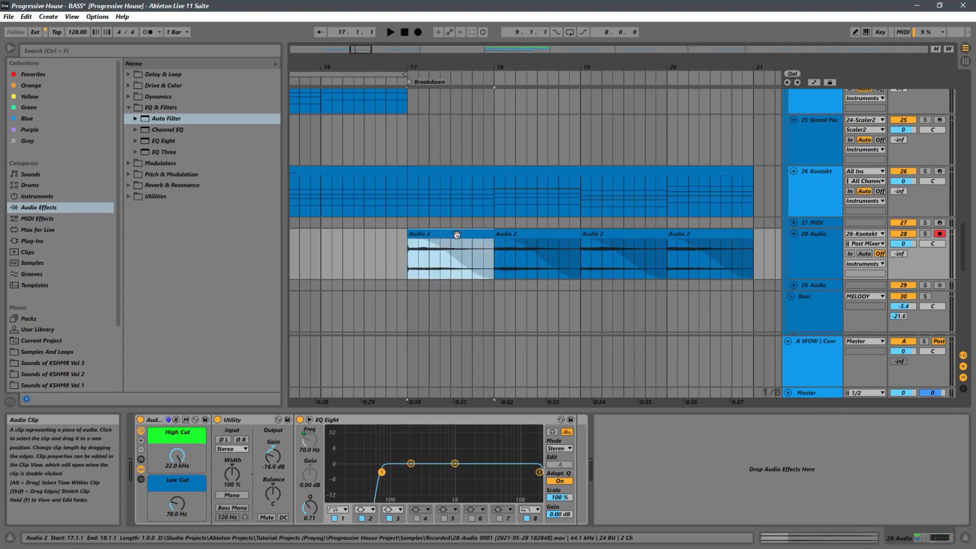
key(ctrl+j)
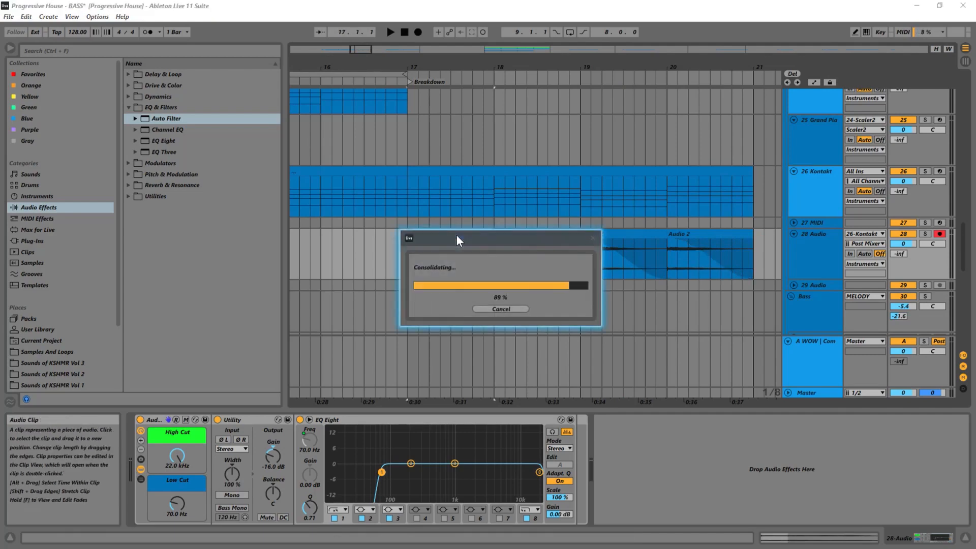
click(528, 236)
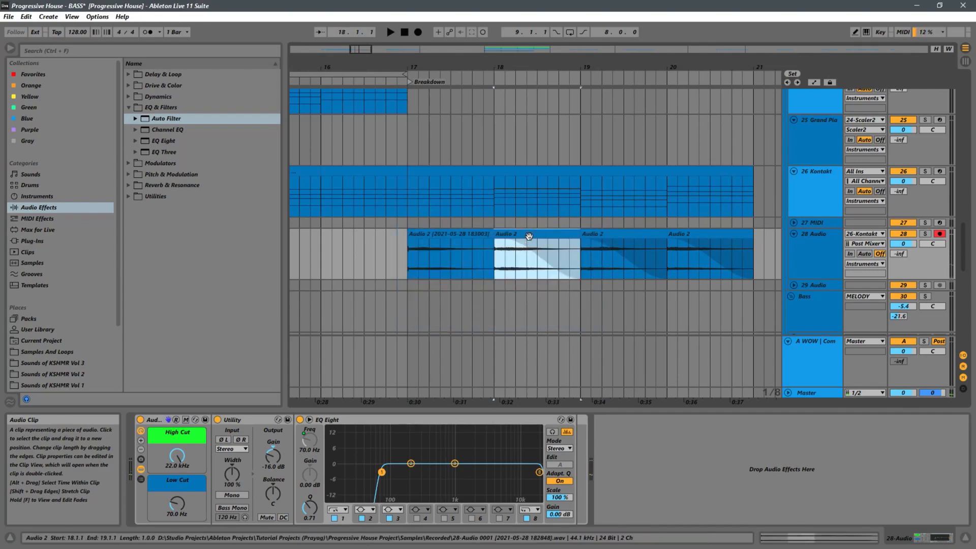
key(ctrl+j)
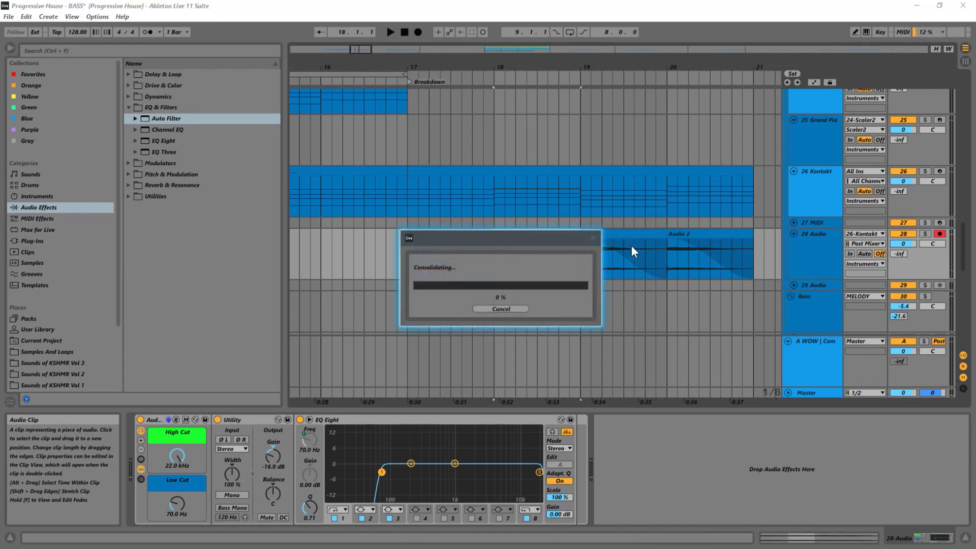
click(612, 237)
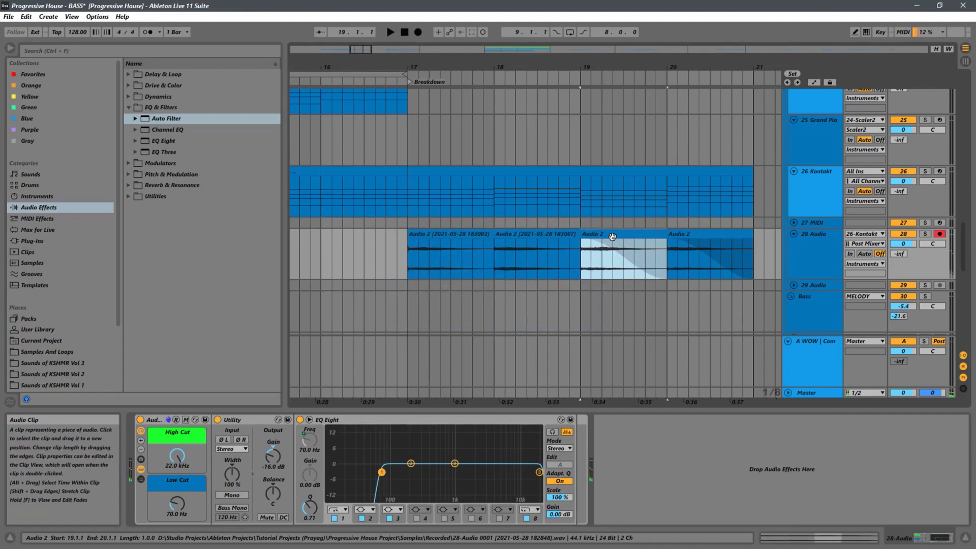
key(ctrl+j)
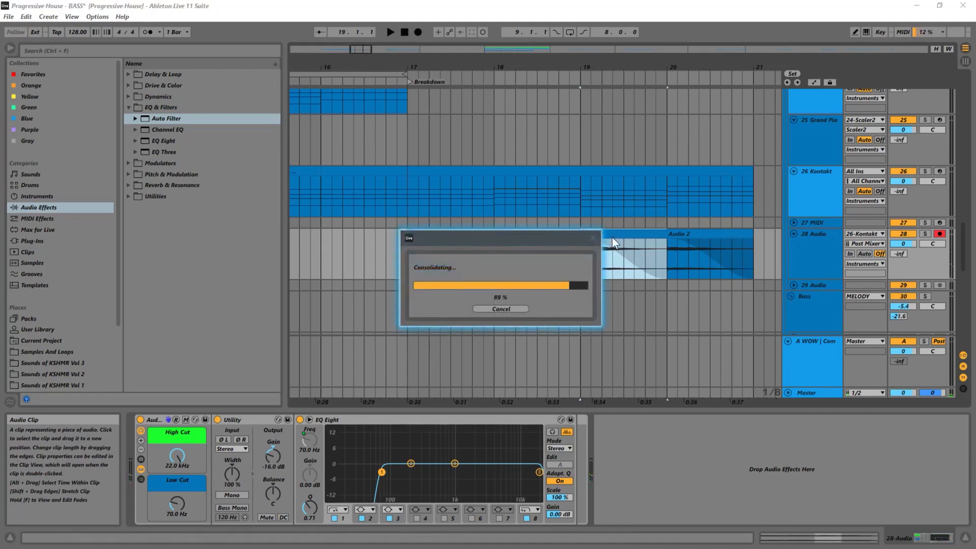
click(701, 236)
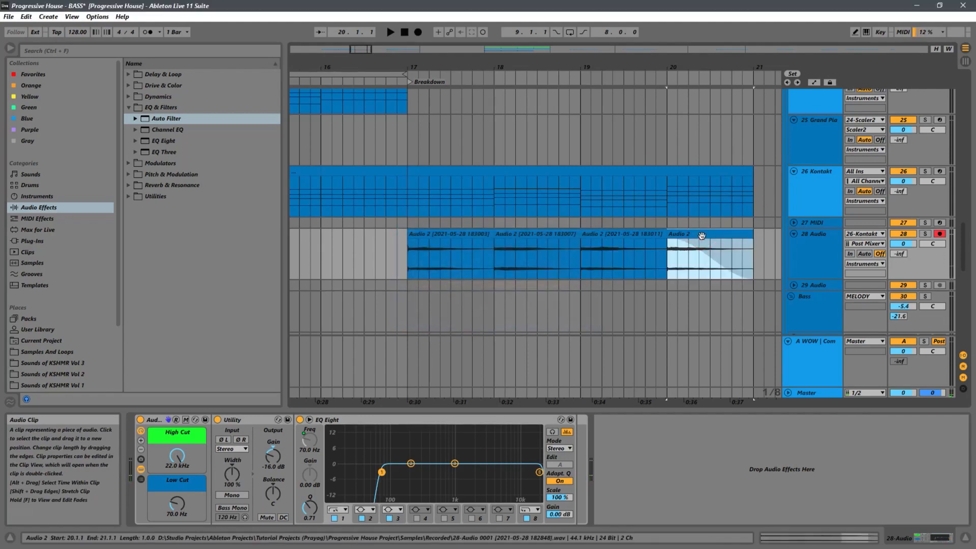
key(ctrl+j)
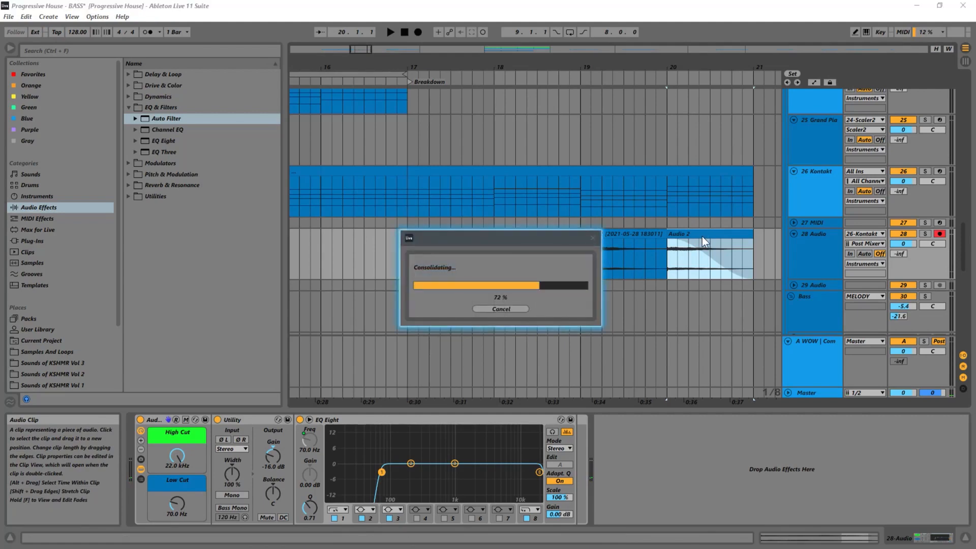
Step: Reverse the consolidated audio clip at bar 17 on track 28
click(403, 256)
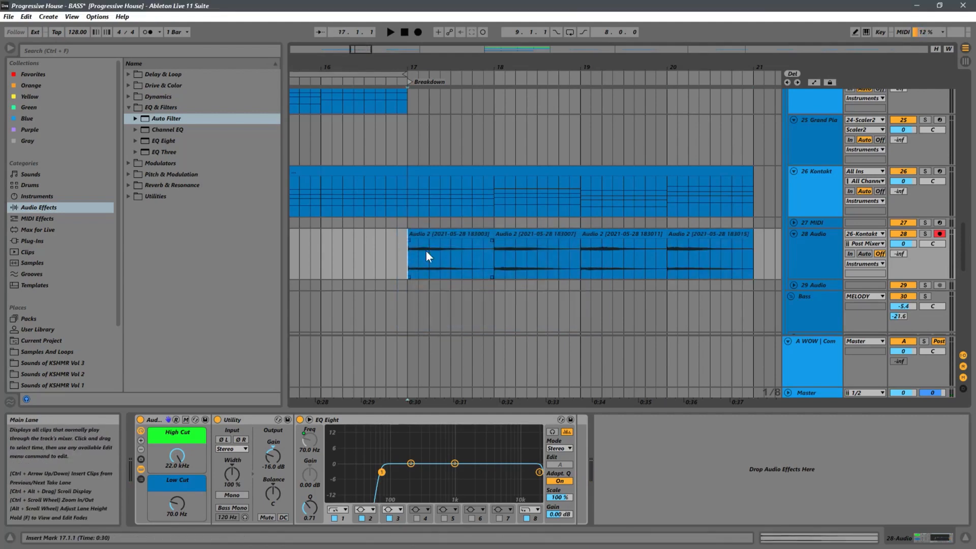
double_click(463, 239)
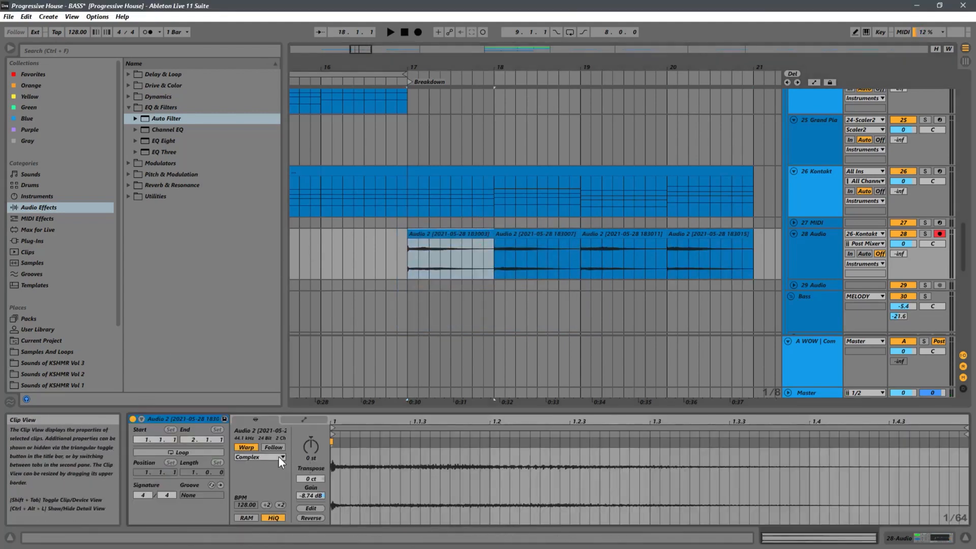
click(310, 516)
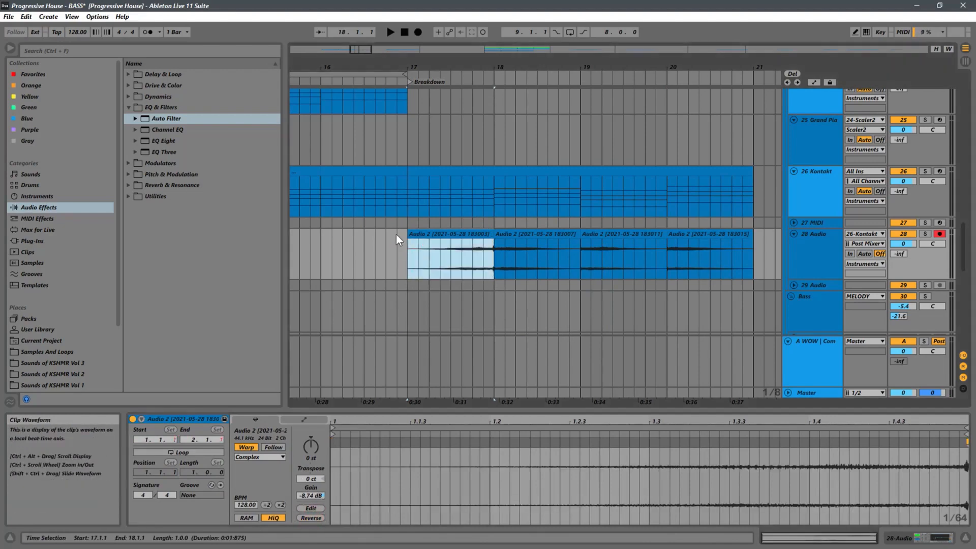
Step: Solo the 26 Kontakt and 28 Audio tracks and audition the first reversed clip from bar 17
click(922, 171)
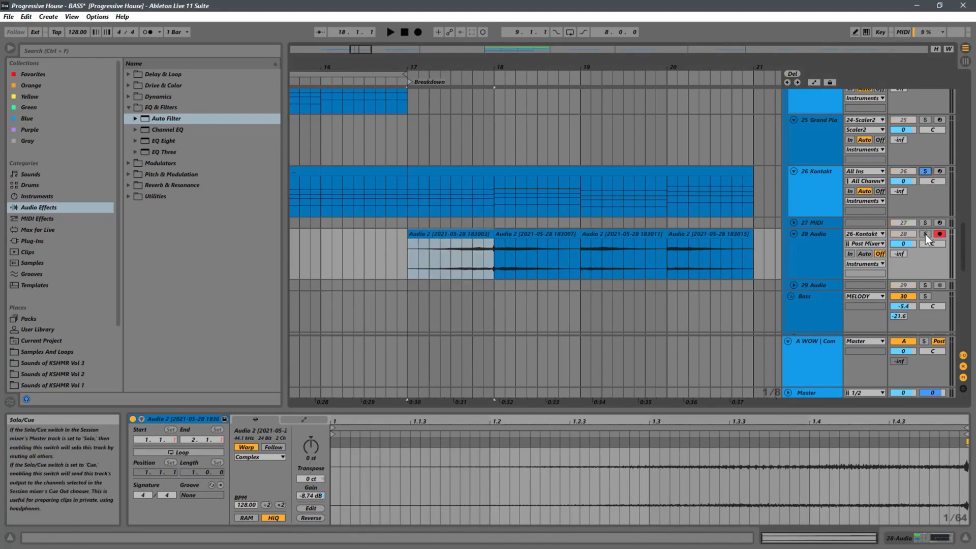
click(405, 187)
key(space)
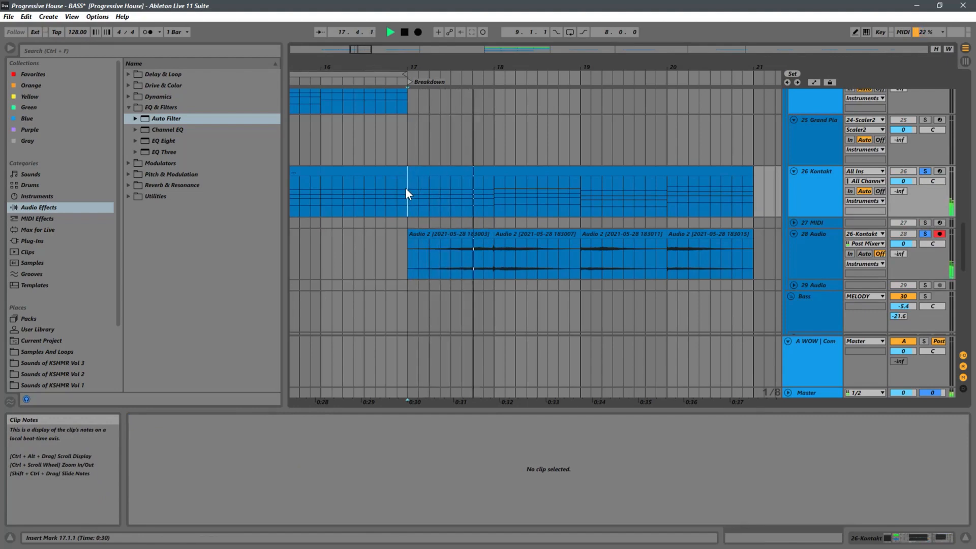
key(space)
Step: Reverse the remaining consolidated clips at bars 18, 19 and 20 on track 28
click(528, 235)
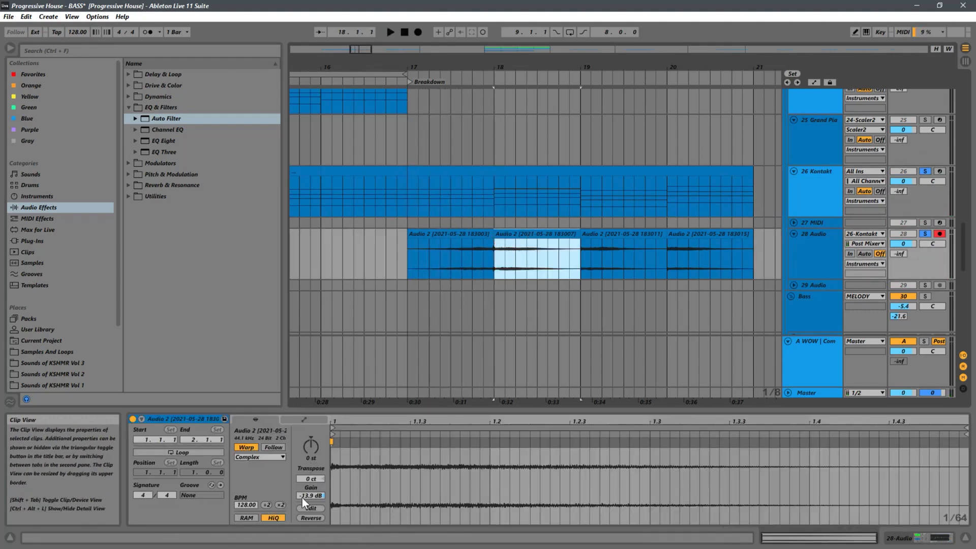
click(311, 518)
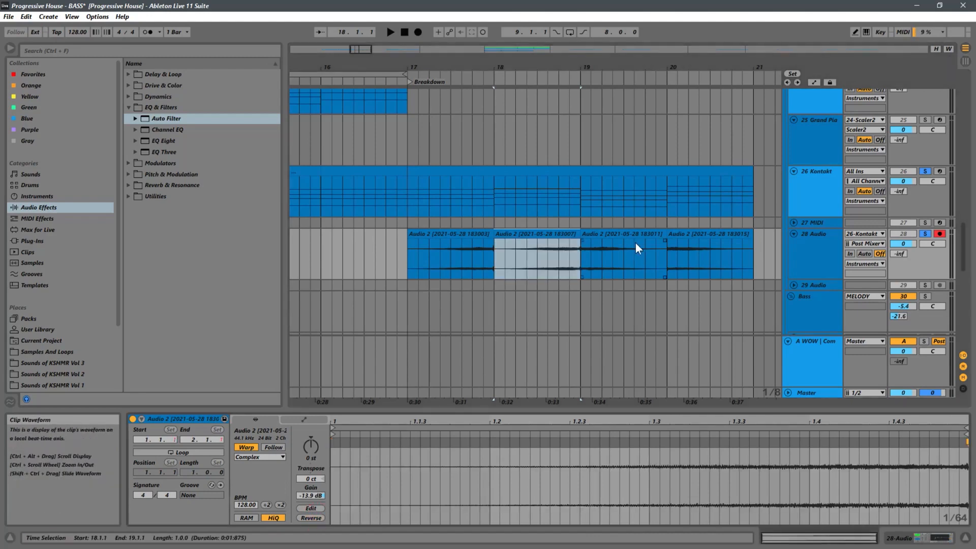
click(635, 242)
click(319, 518)
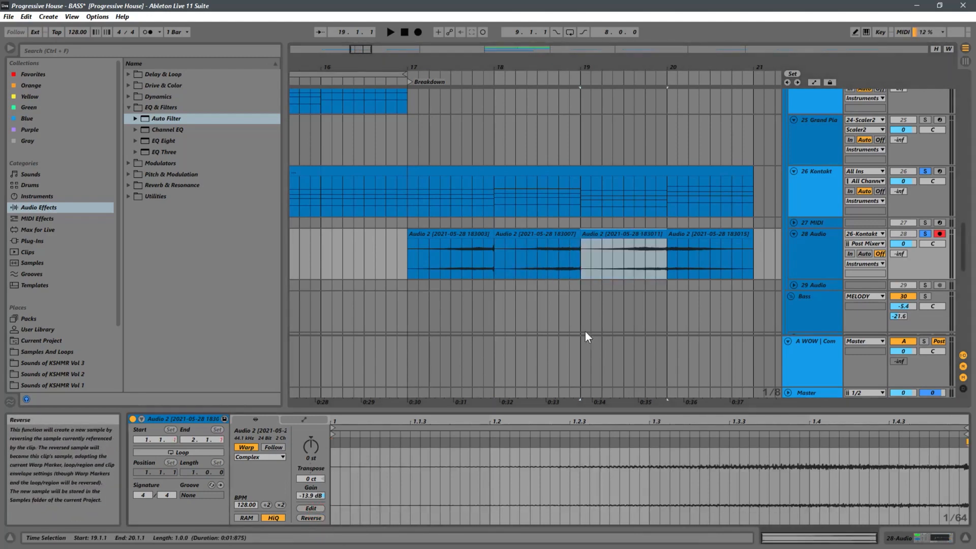
click(721, 241)
click(319, 517)
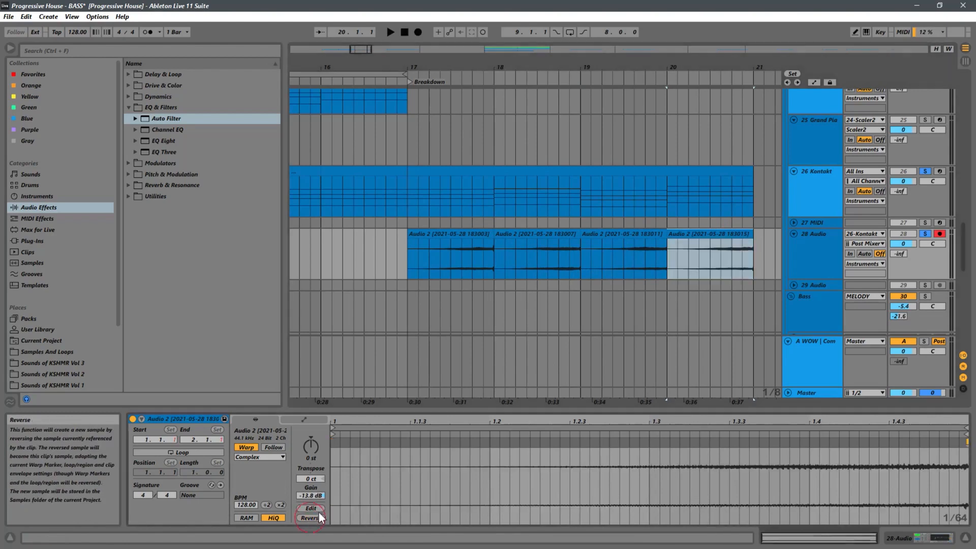
Step: Play all four reversed clips together with the Kontakt chords from bar 17 to the end of bar 20
click(409, 252)
key(space)
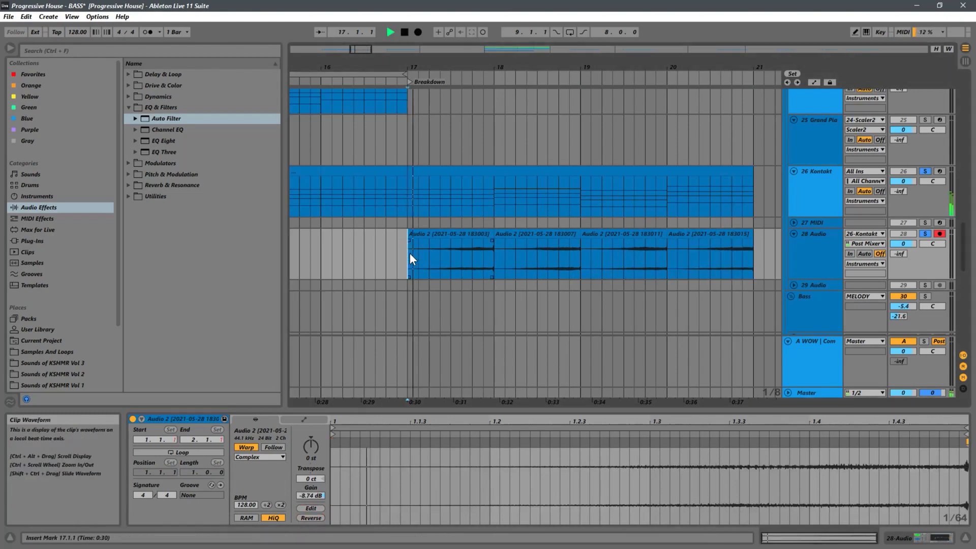
click(550, 244)
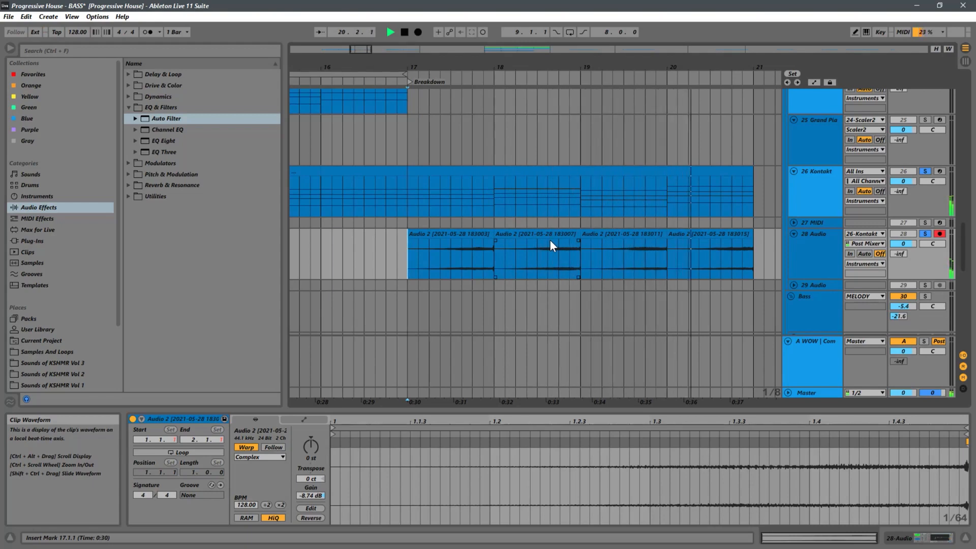
key(space)
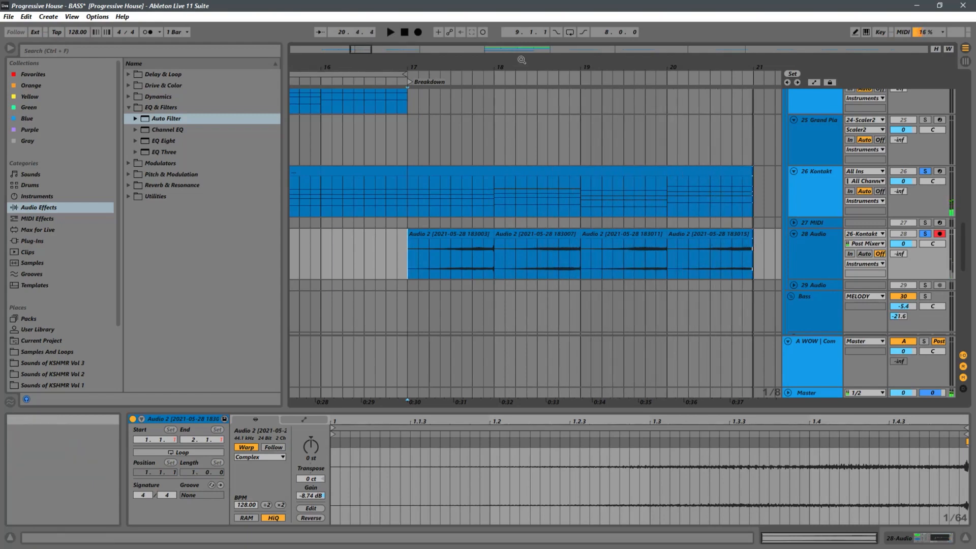
Step: Try to place the four reversed clips on track 28 four bars further on, starting at bar 21
key(minus)
key(minus)
click(476, 227)
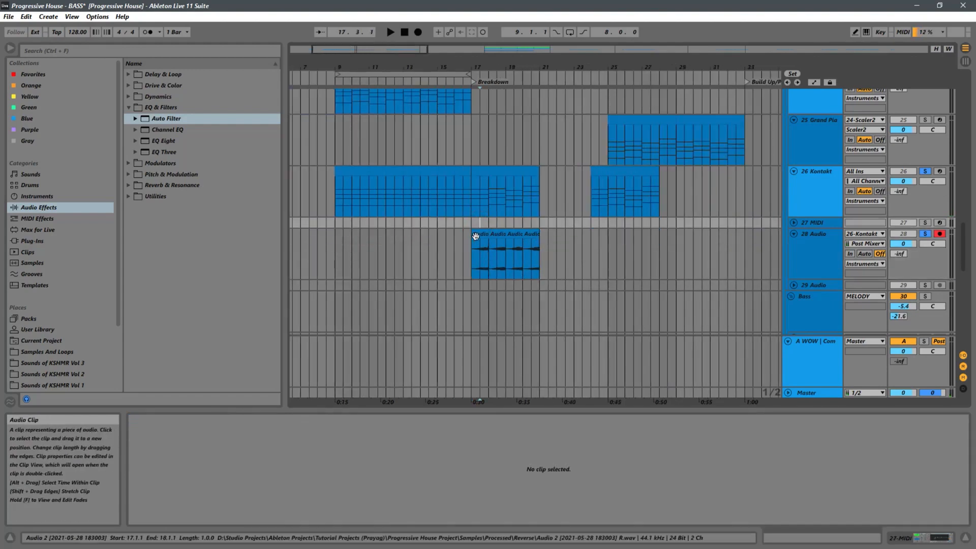
shift+click(531, 234)
drag(534, 234, 610, 236)
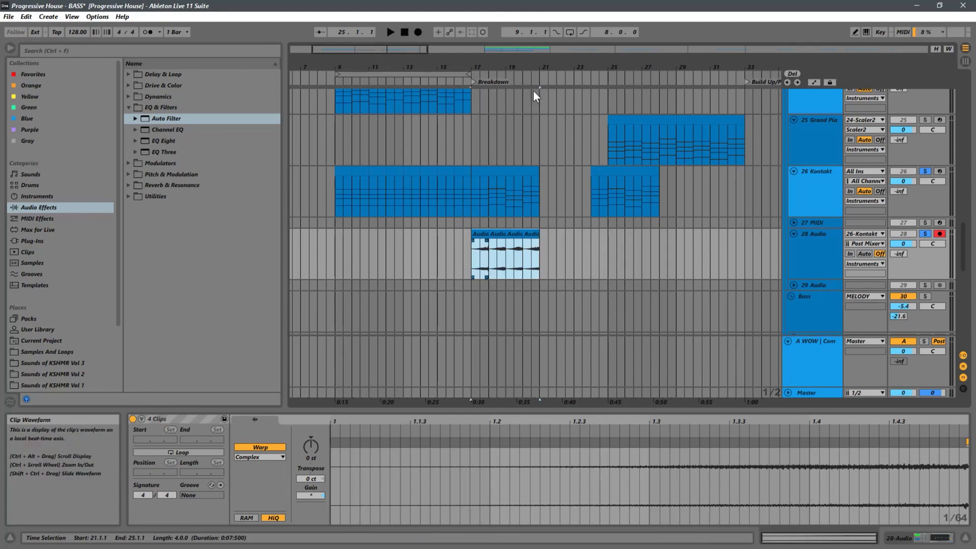
Step: Replay the reversed clips with the Kontakt chords from bar 17, and place the insert marker at bar 16
click(477, 235)
ctrl+scroll(477, 237, up, 3)
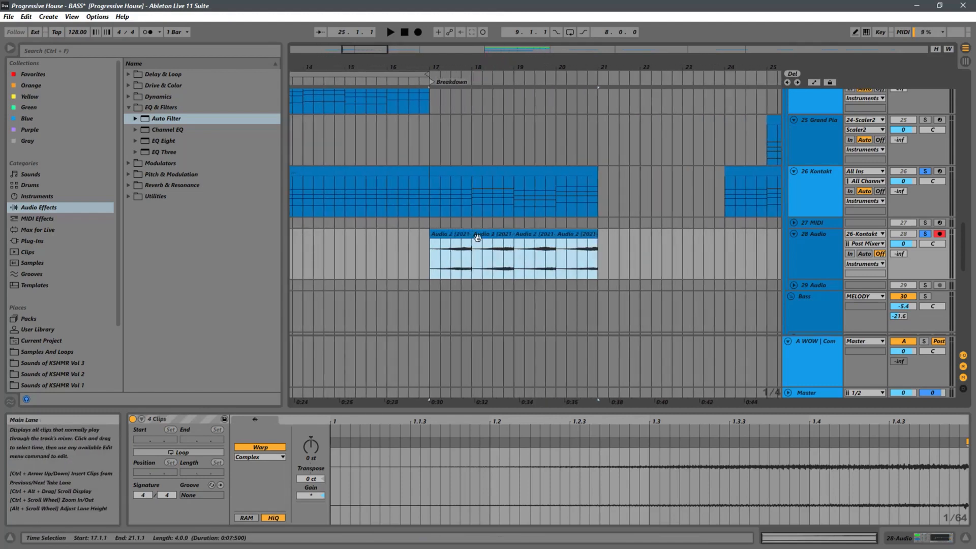
click(431, 262)
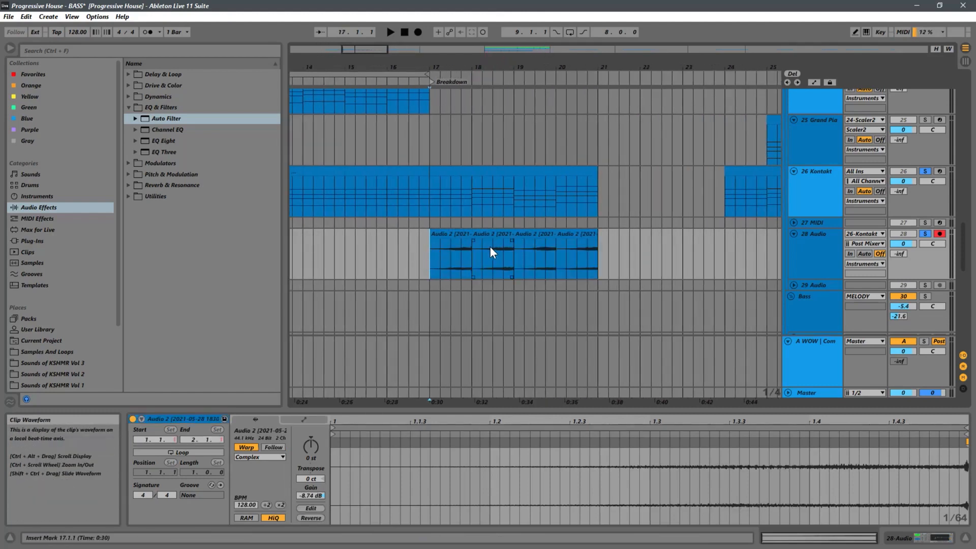
key(space)
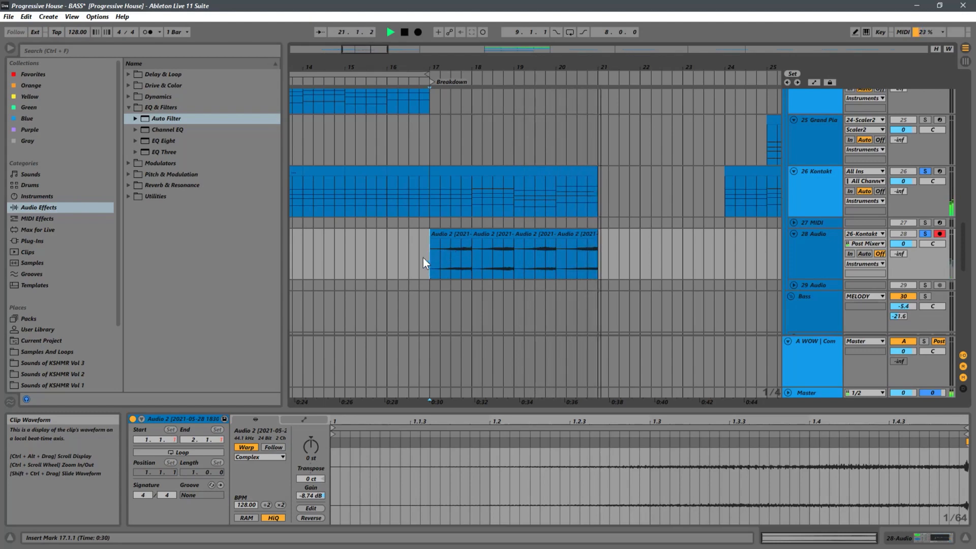
key(space)
click(390, 257)
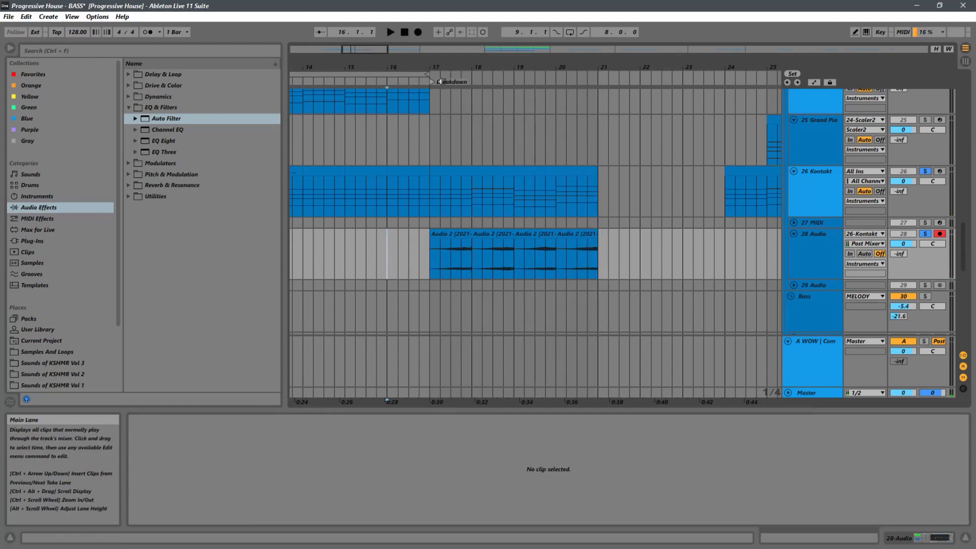
Step: Try a copy of the four reversed clips at bars 13 to 16 on track 28, playing it with the Kontakt chords
drag(574, 66, 587, 193)
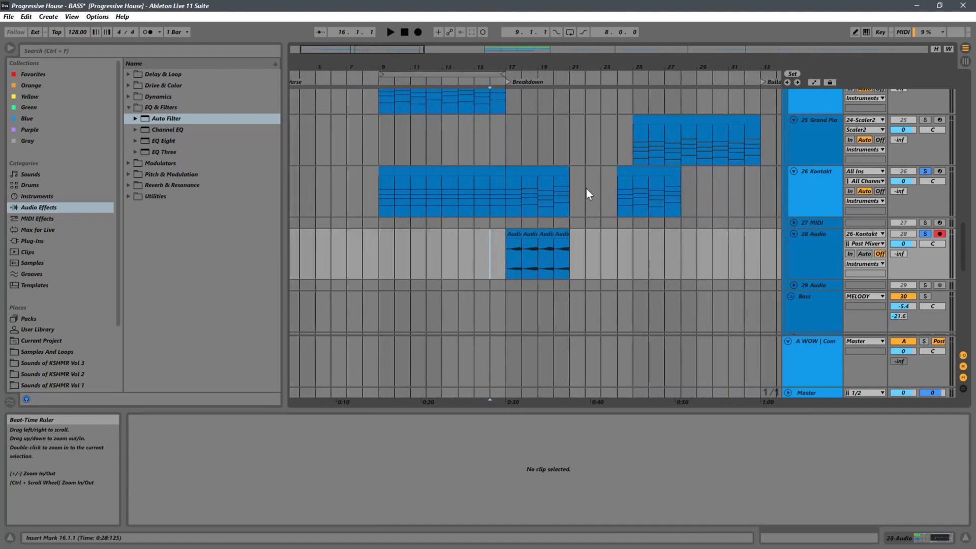
mouse_move(510, 243)
mouse_down()
mouse_move(557, 234)
mouse_move(493, 235)
mouse_up()
click(443, 256)
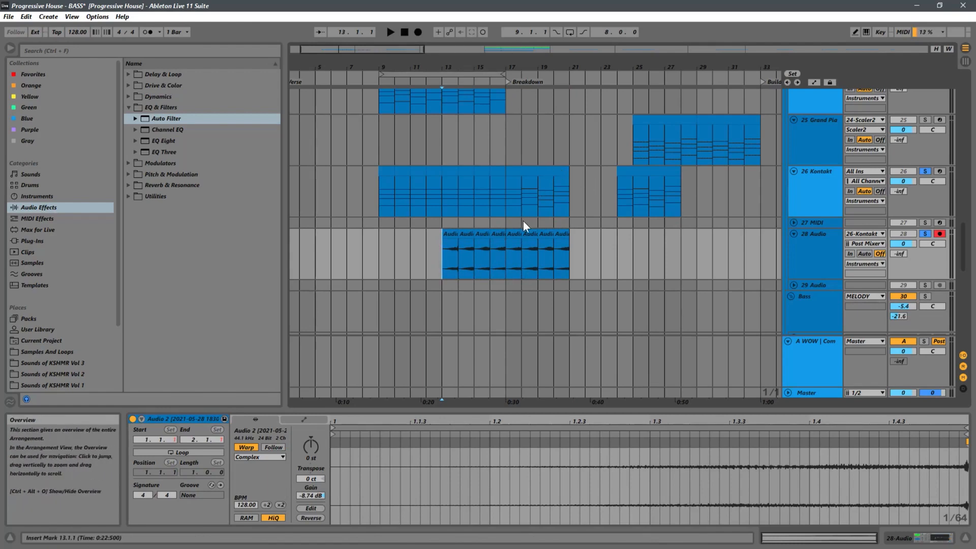
key(space)
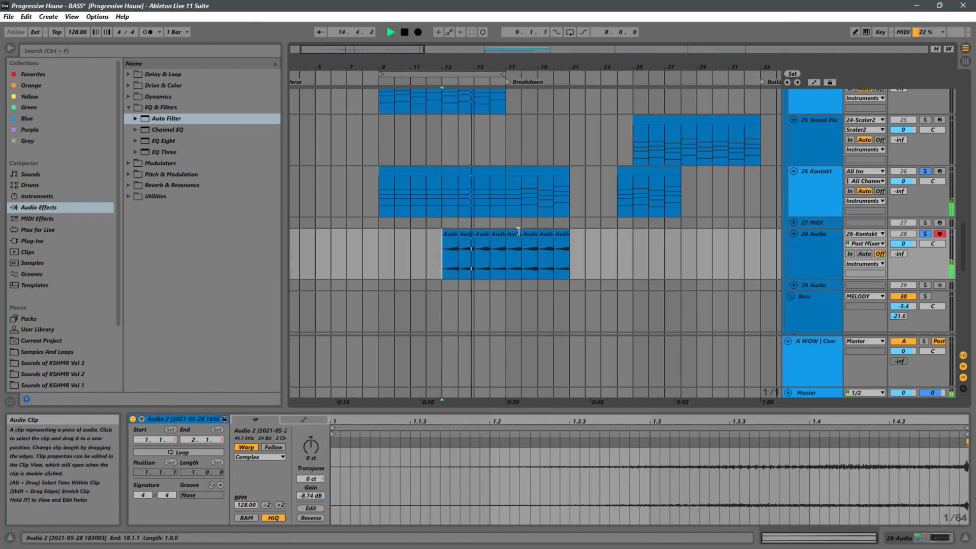
drag(518, 231, 569, 234)
key(space)
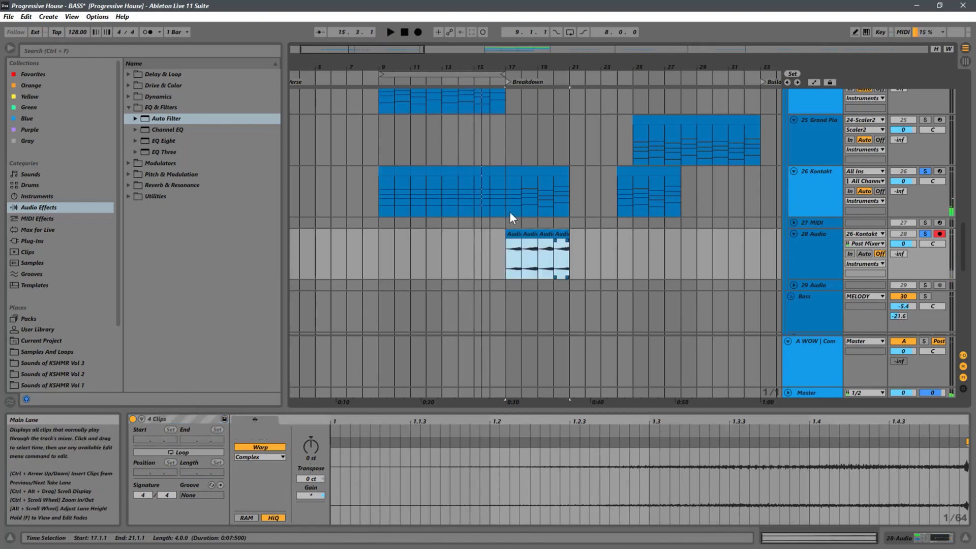
Step: Review the arrangement by highlighting the Kontakt chords in bars 9 to 16 and the four reversed clips starting at bar 17
click(381, 199)
drag(382, 65, 459, 154)
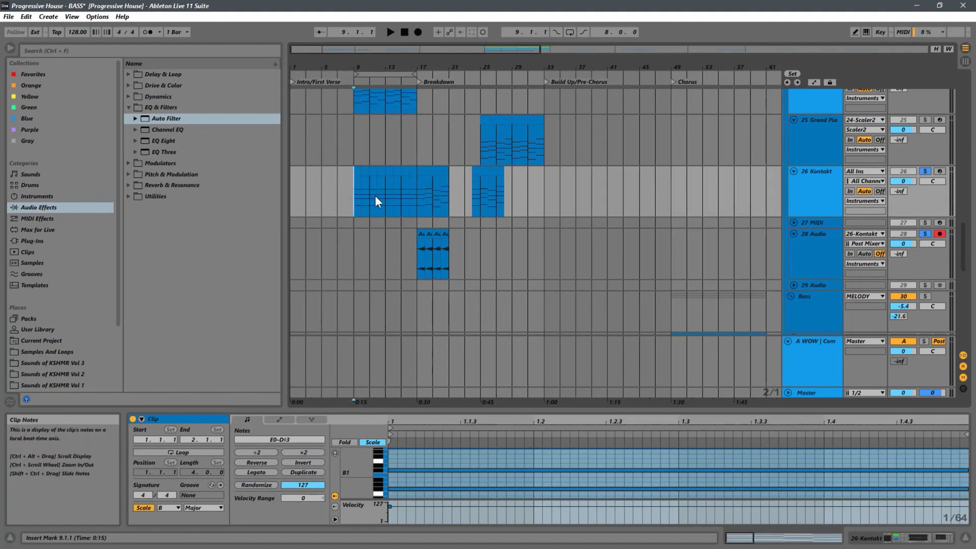
click(293, 206)
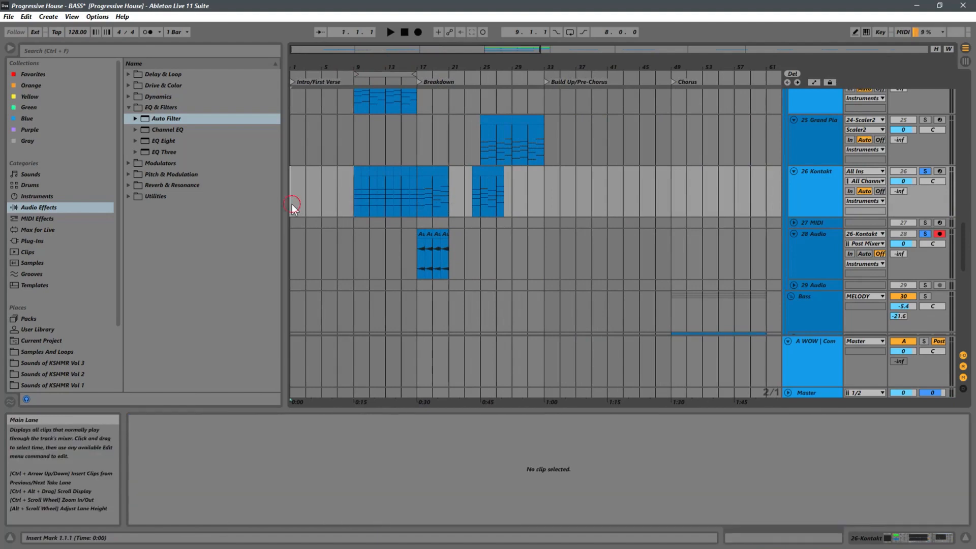
click(417, 194)
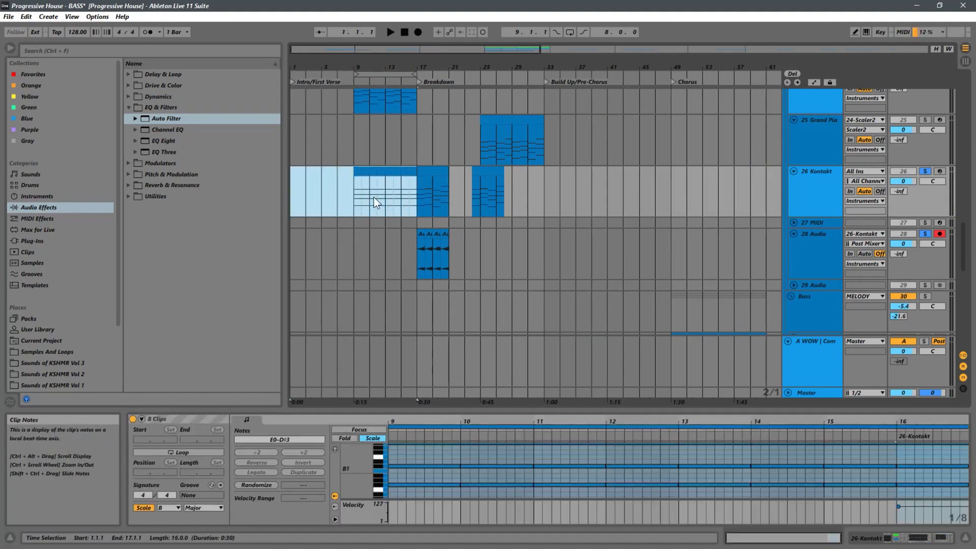
click(352, 200)
drag(414, 187, 422, 188)
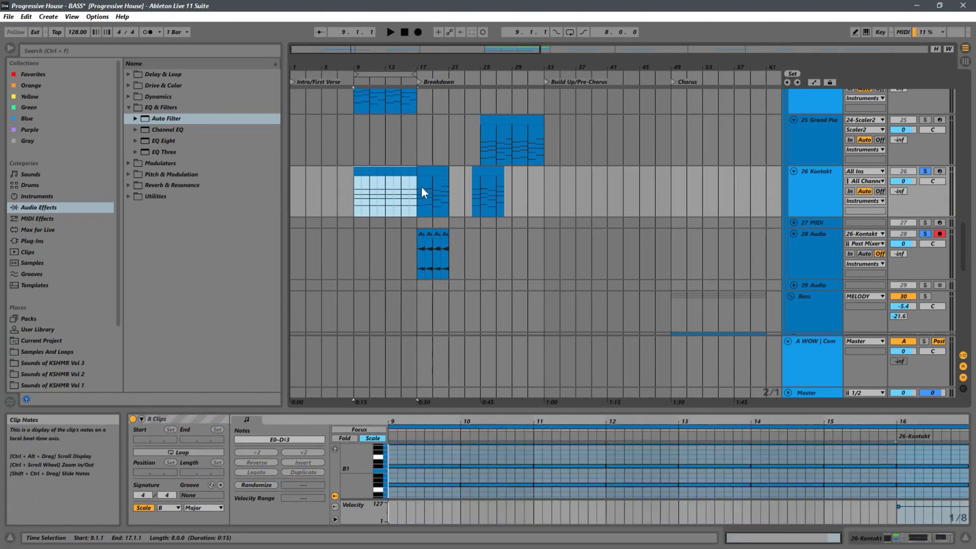
click(419, 201)
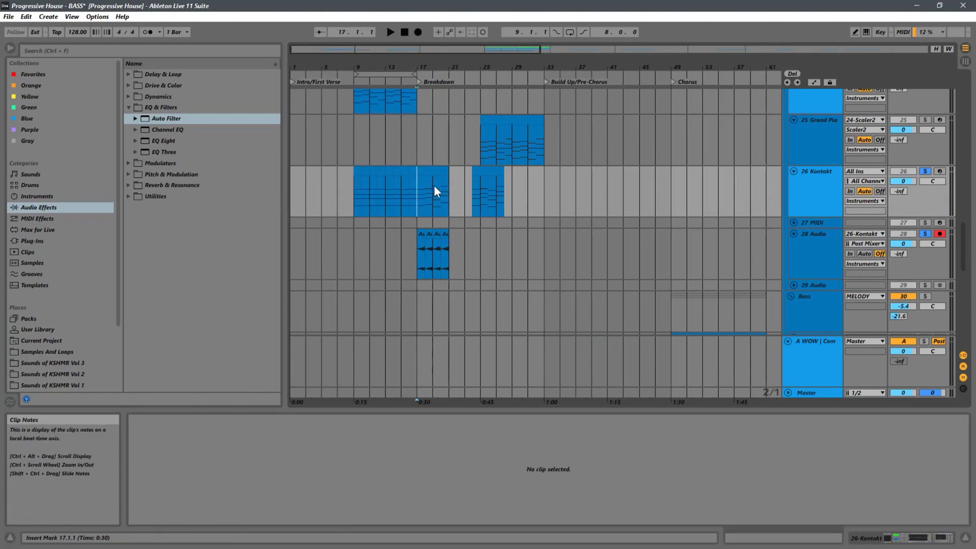
click(416, 265)
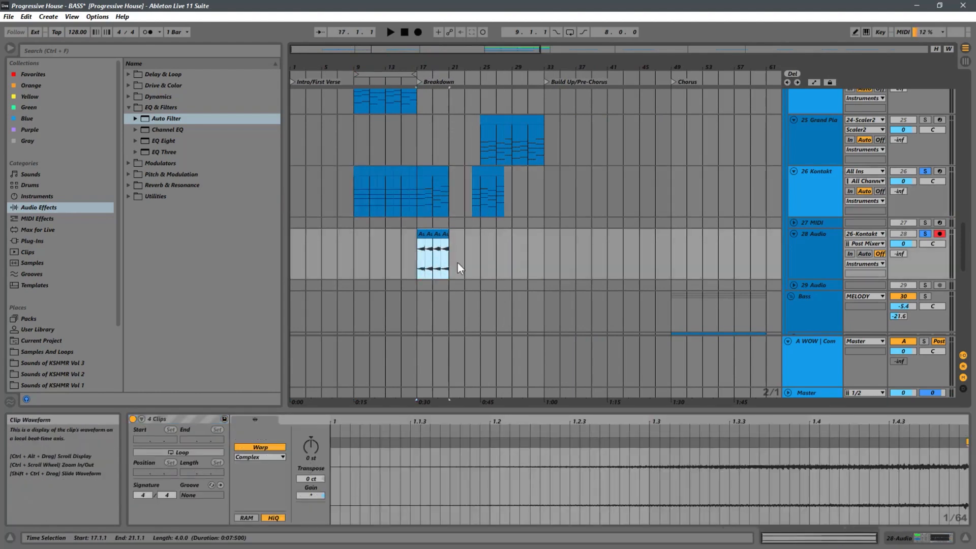
Step: Duplicate the four-bar Kontakt chord clip from bar 17 to bar 21 and delete the leftover Kontakt clip from bar 25 onward
scroll(477, 265, down, 3)
scroll(477, 265, up, 5)
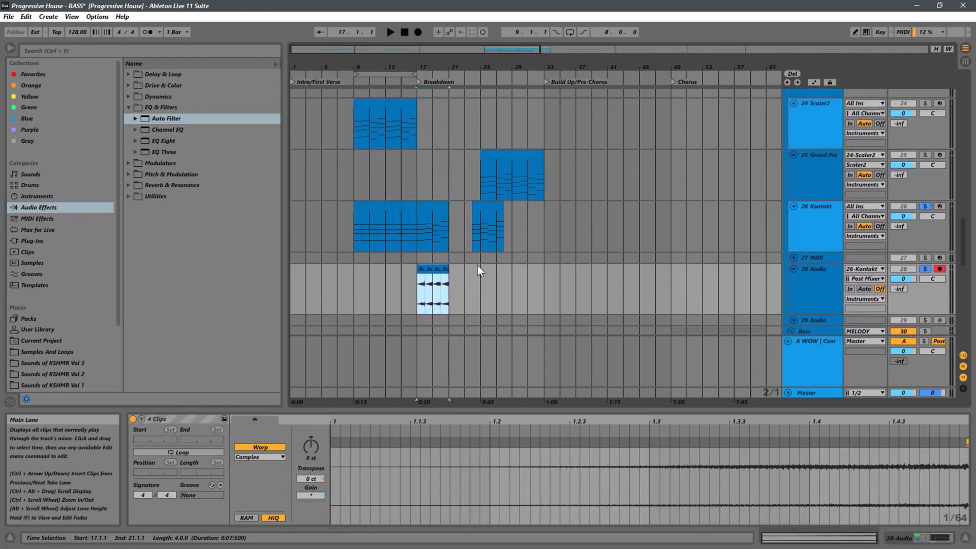
click(432, 251)
key(ctrl+d)
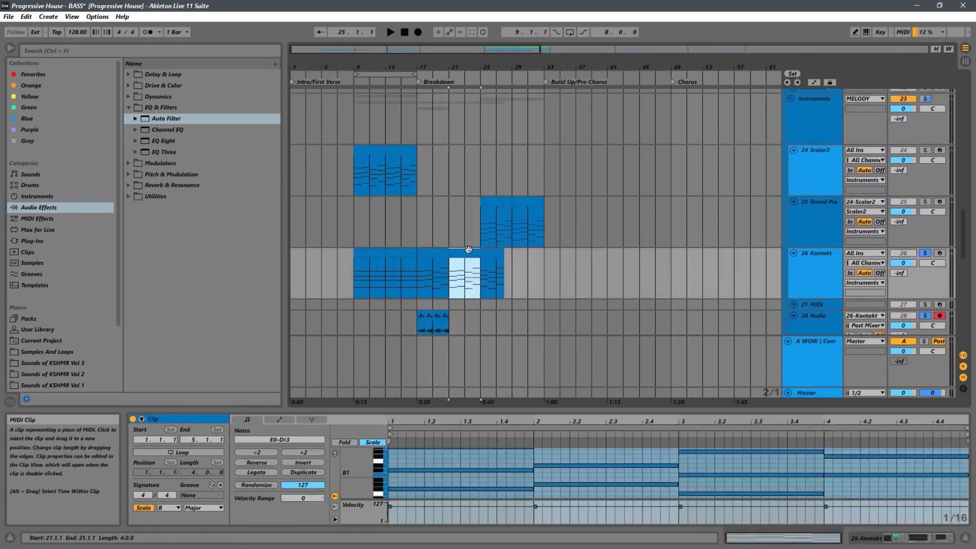
click(490, 251)
key(Delete)
scroll(508, 221, down, 3)
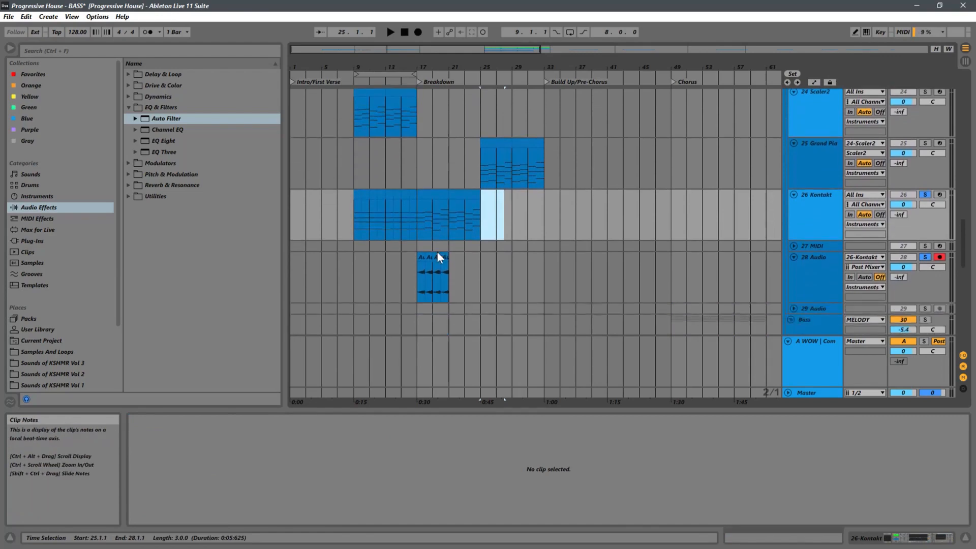
Step: Duplicate the four reversed clips on track 28 to bars 21 to 24 and delete the originals at bars 17 to 20
click(440, 269)
click(415, 257)
key(ctrl+d)
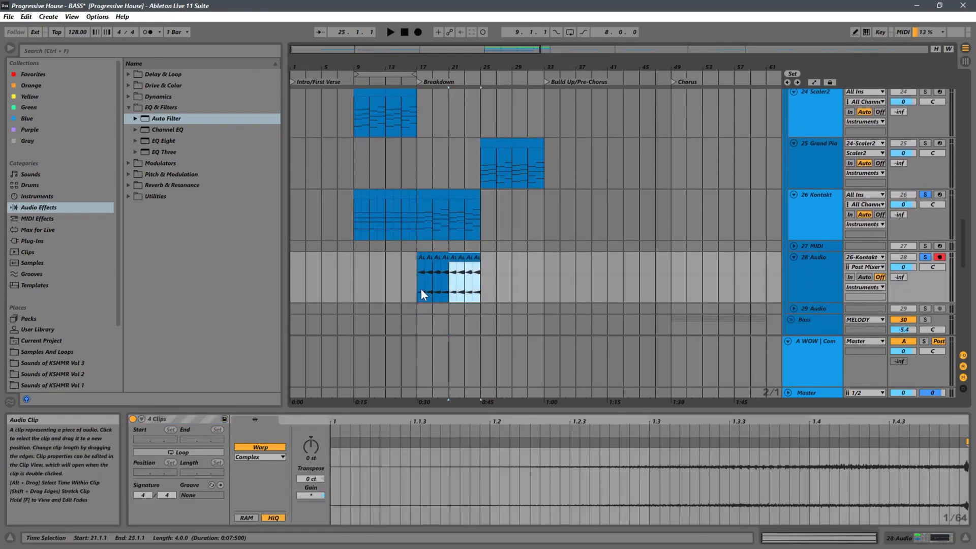
drag(416, 293, 449, 262)
key(Delete)
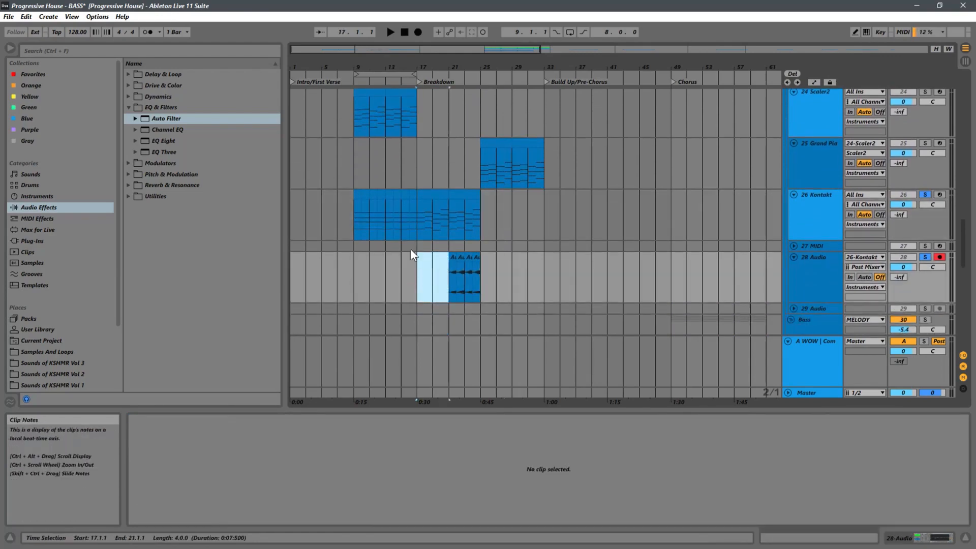
Step: Play the soloed Kontakt chords and reversed clips from bar 17 until just past bar 25
click(421, 234)
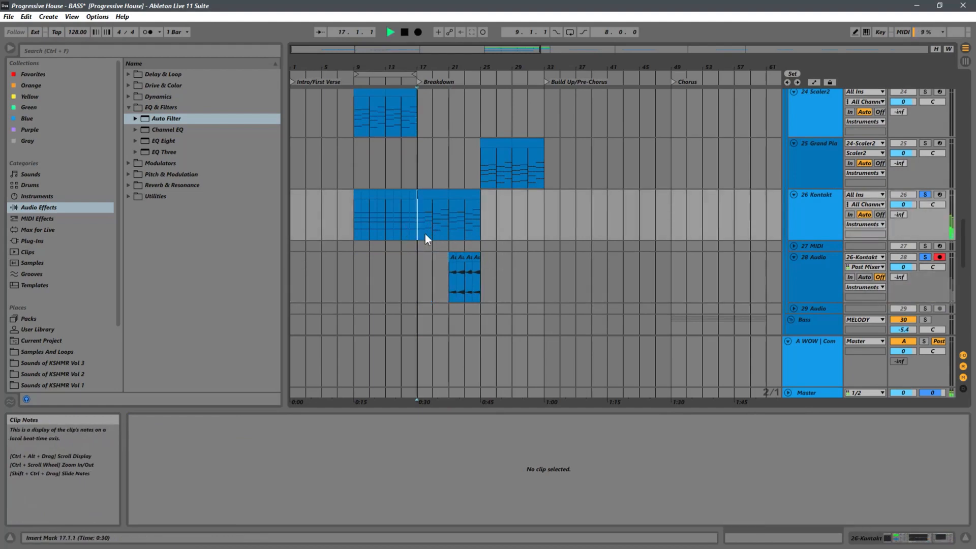
key(space)
key(Down)
key(Down)
key(Down)
key(Down)
key(Down)
key(Down)
key(Down)
key(Up)
key(Up)
key(Up)
key(Up)
key(Up)
key(Up)
key(Up)
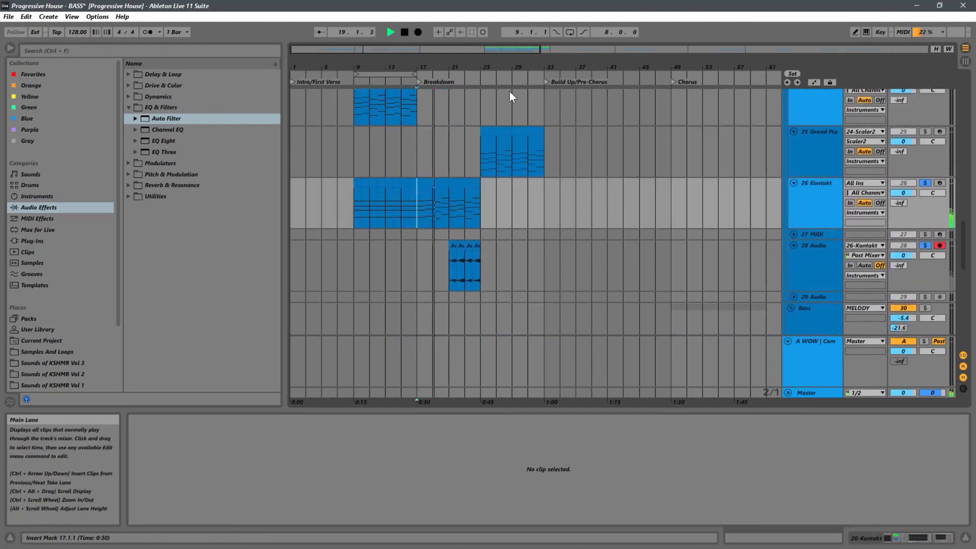
drag(508, 67, 539, 147)
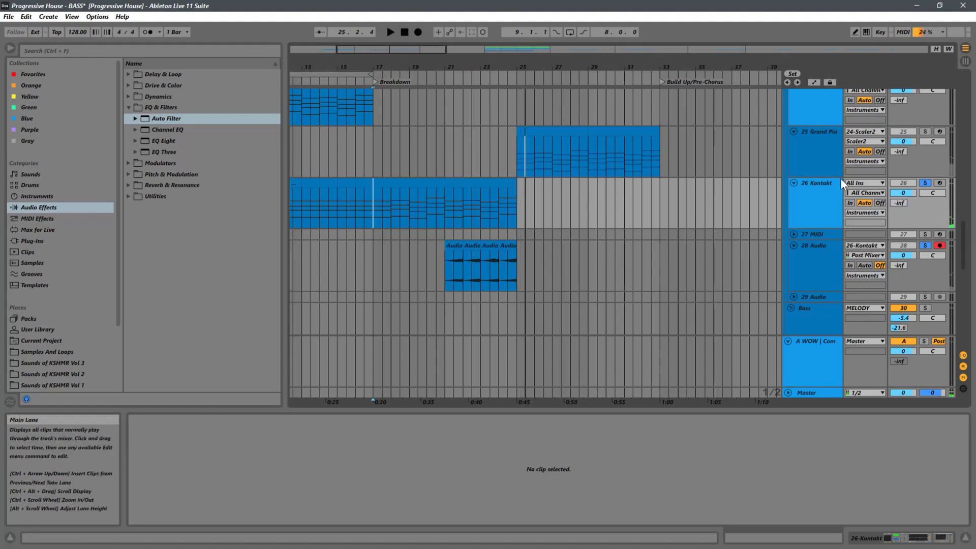
Step: Turn off solo on the Kontakt and track 28 audio tracks, and play the transition into the Grand Piano part from bar 23
click(924, 182)
key(space)
key(space)
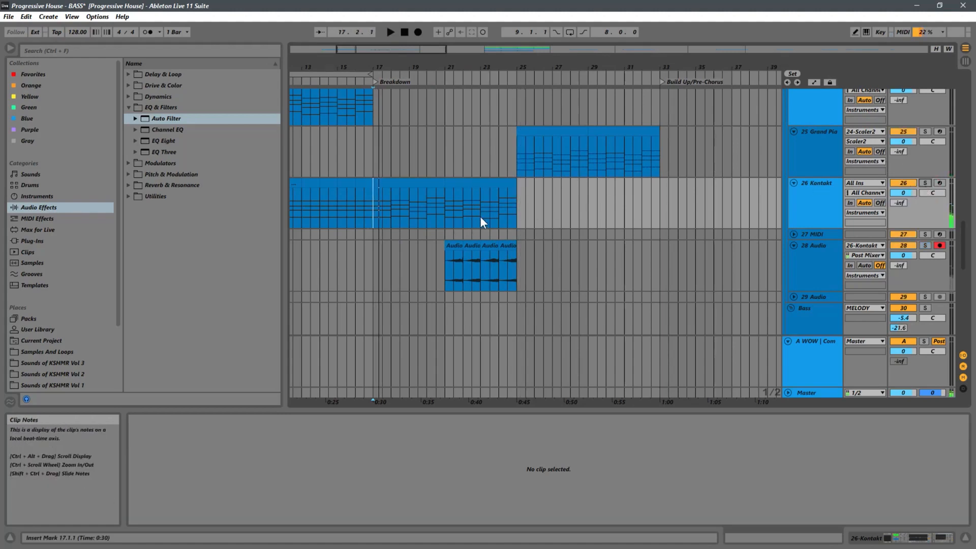
click(481, 216)
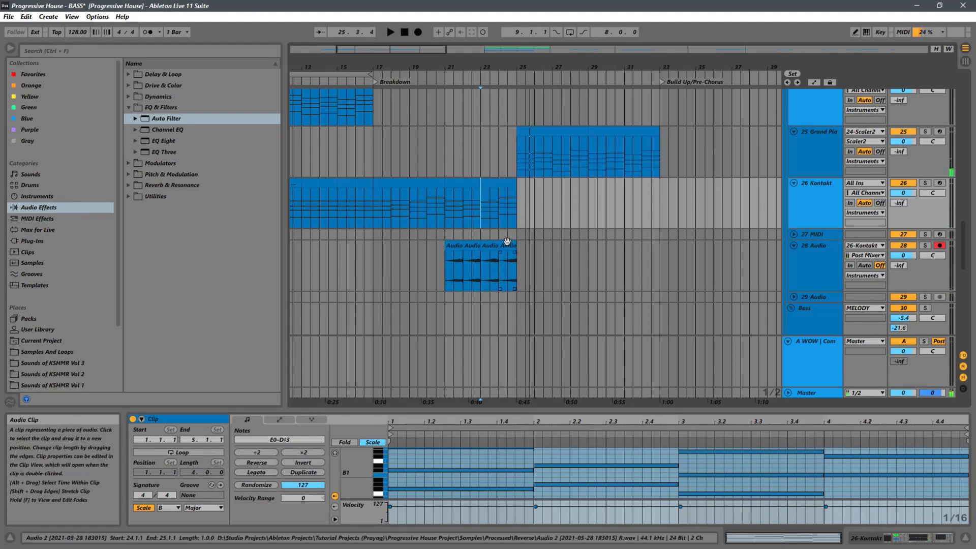
Step: Balance the gain of the reversed clip at bar 24 by ear from bar 23, setting it to -10.5 dB
click(510, 243)
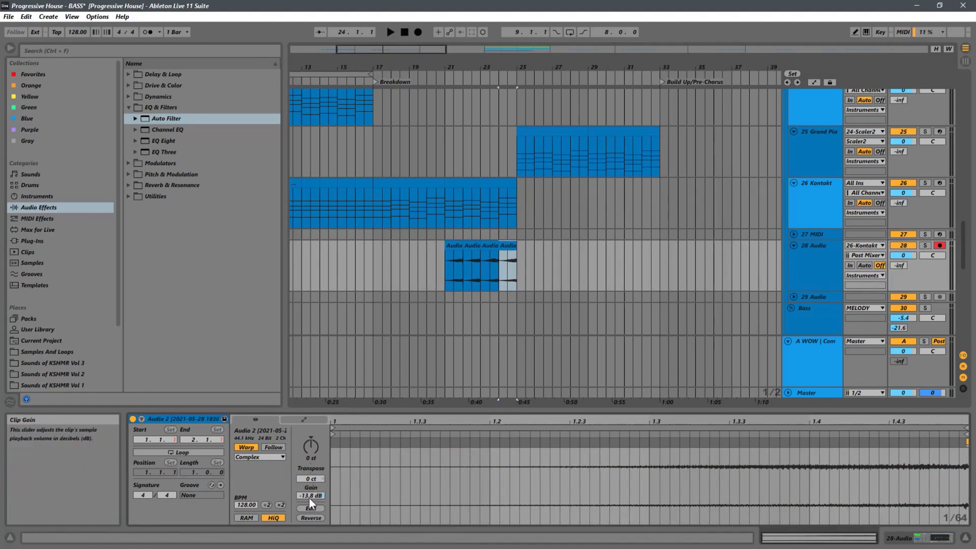
drag(309, 496, 324, 469)
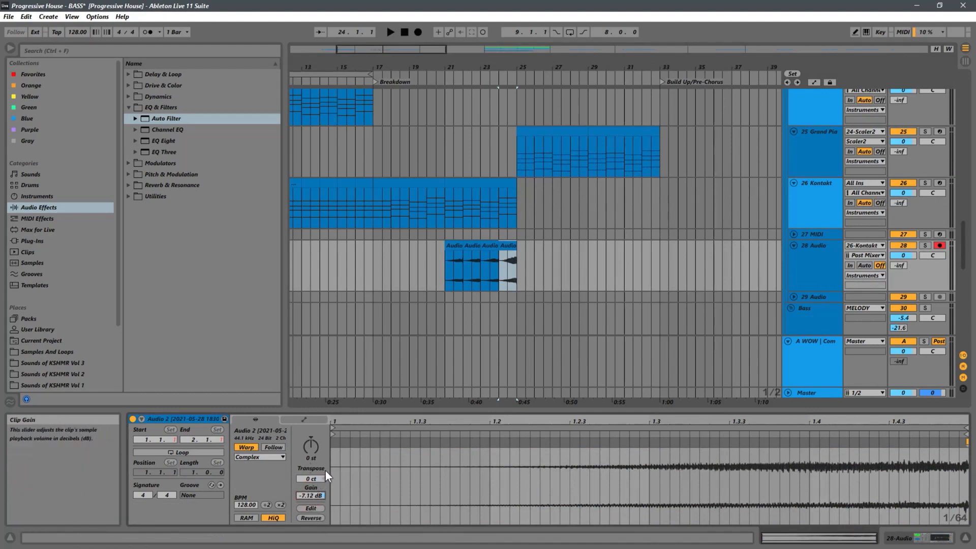
click(482, 269)
key(space)
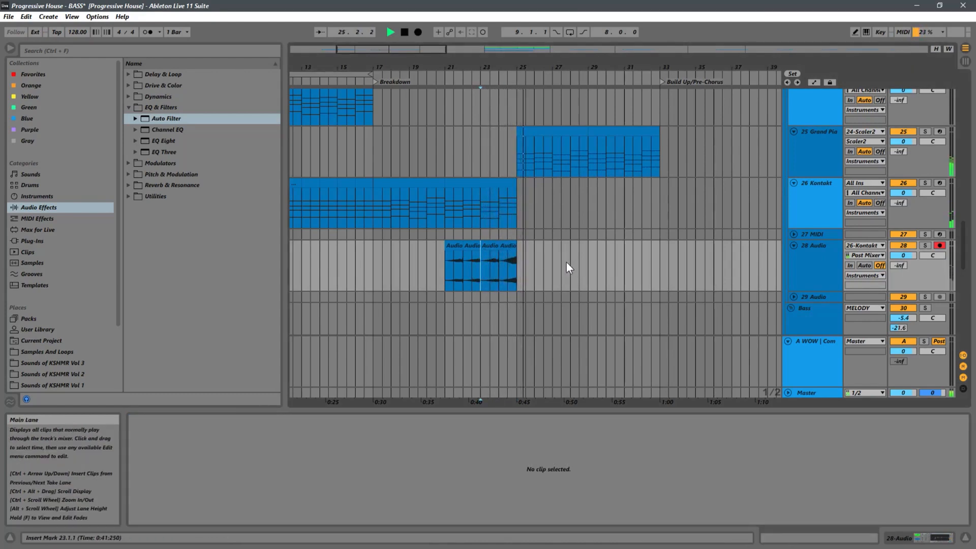
key(space)
click(506, 245)
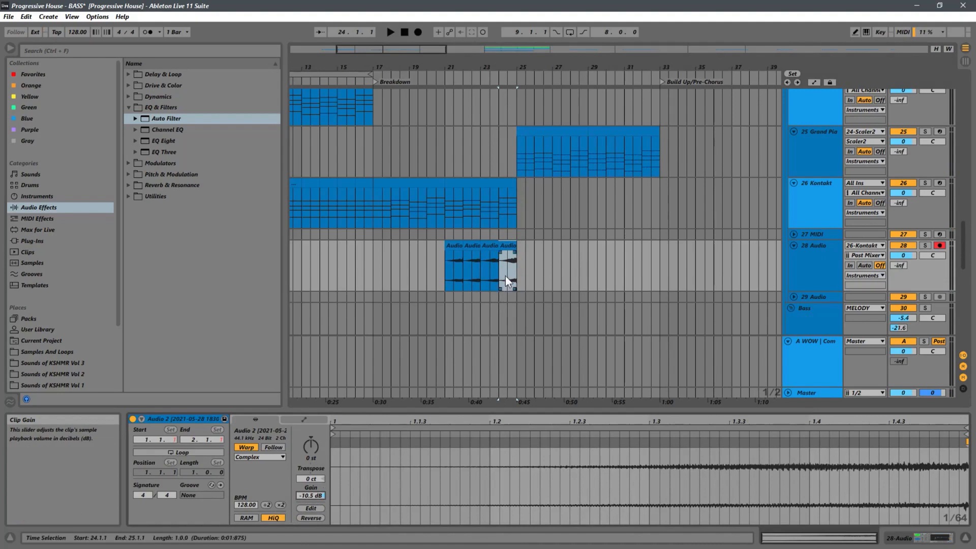
click(487, 277)
Step: Add Wash Out Rack.adg from the Custom Effects Racks folder after EQ Eight on track 28
click(813, 272)
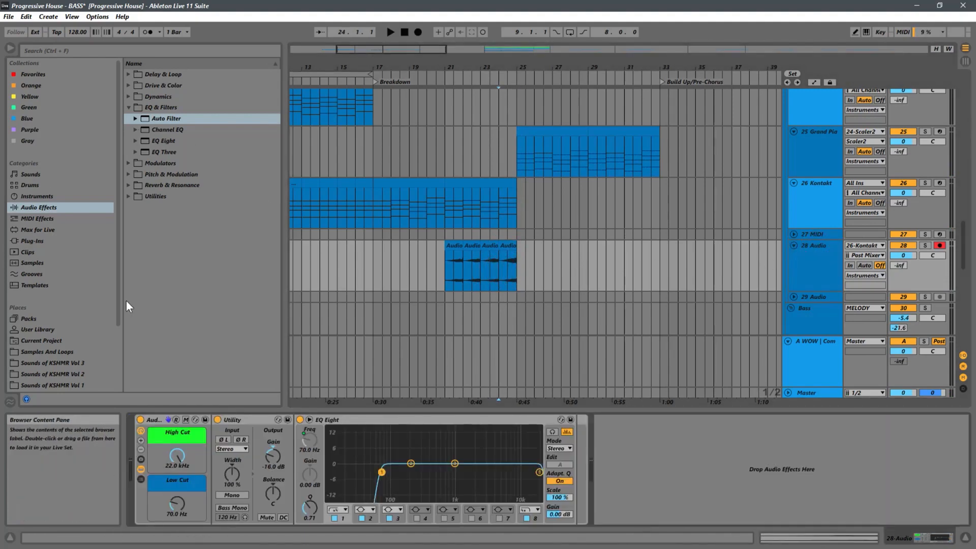
drag(118, 294, 116, 386)
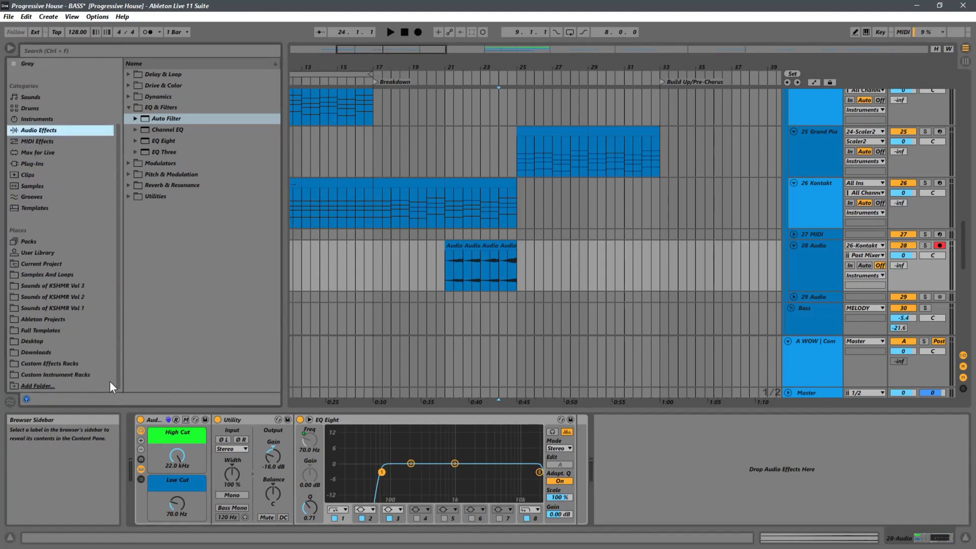
click(68, 364)
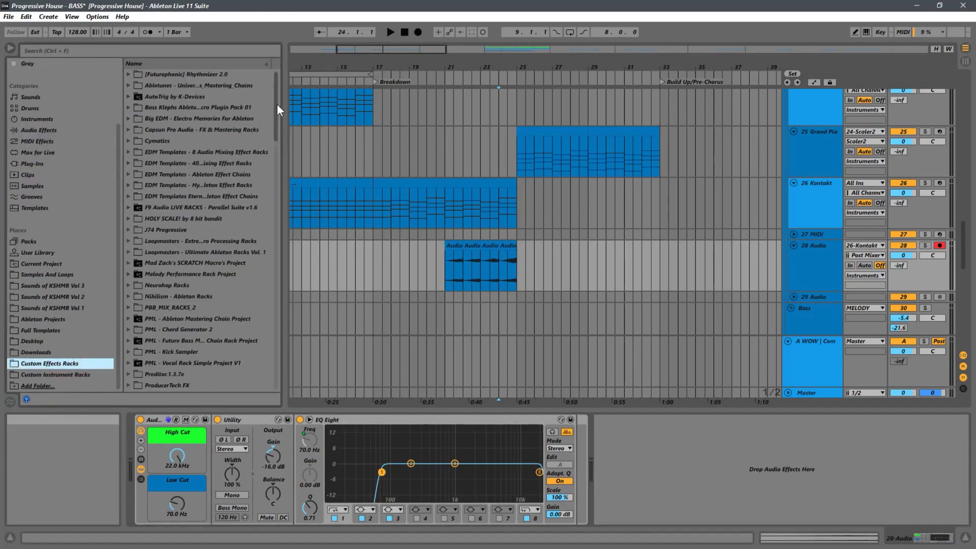
drag(276, 103, 289, 379)
drag(179, 310, 681, 476)
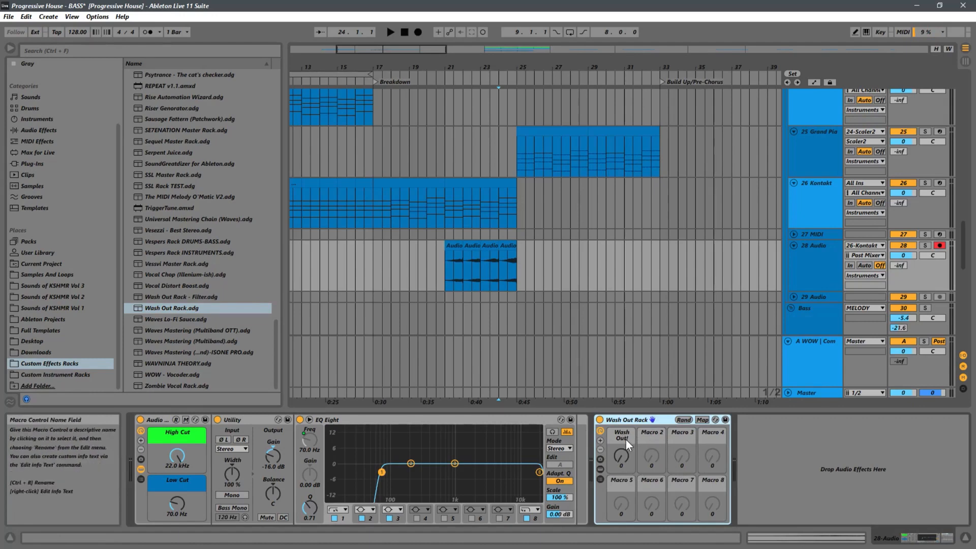
Step: Expand the Wash Out Rack and examine the effects in its chain, from Grain Delay through to the Compressor
click(600, 468)
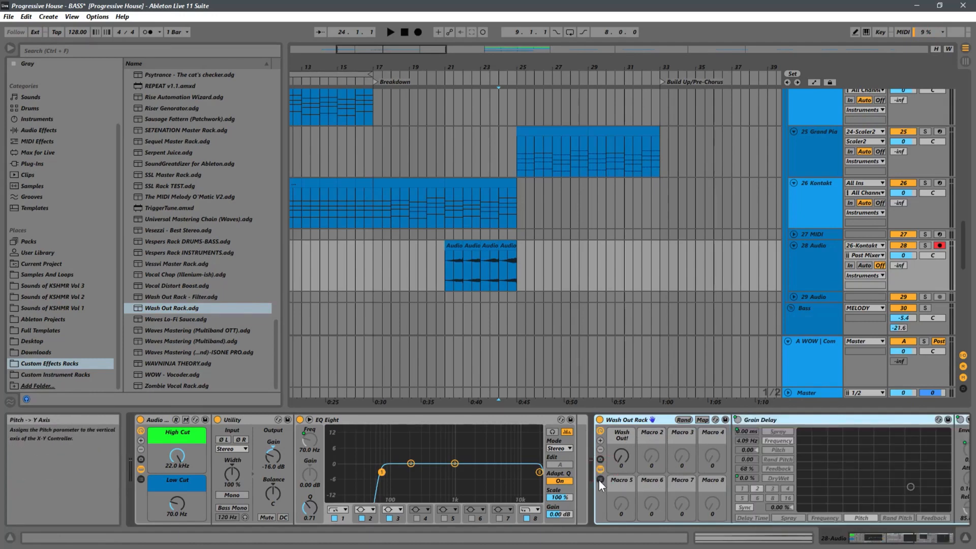
click(600, 480)
click(598, 480)
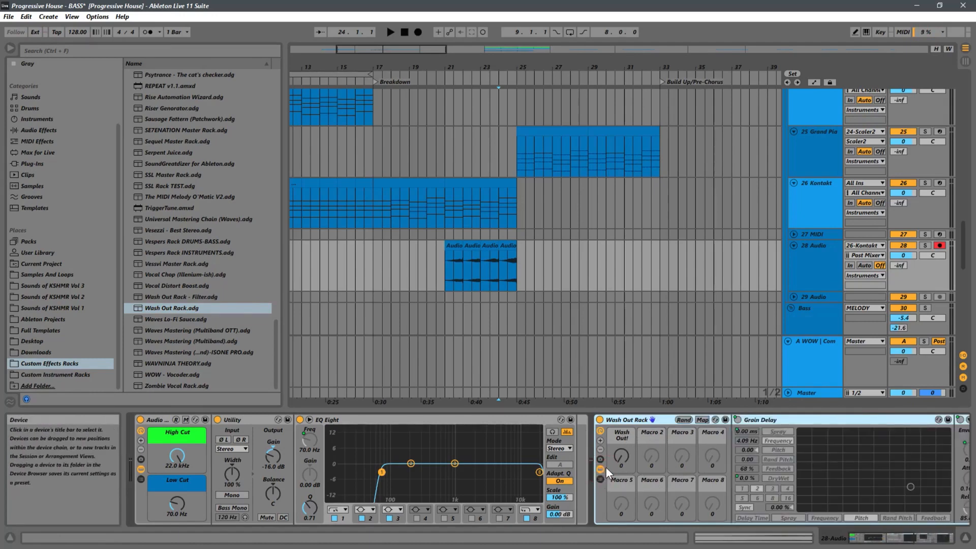
click(603, 468)
click(603, 469)
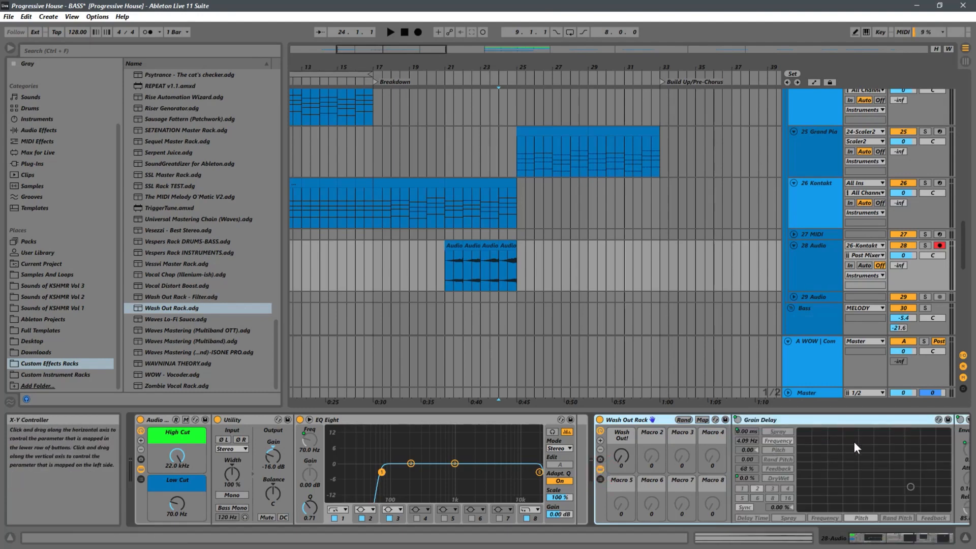
scroll(844, 443, down, 8)
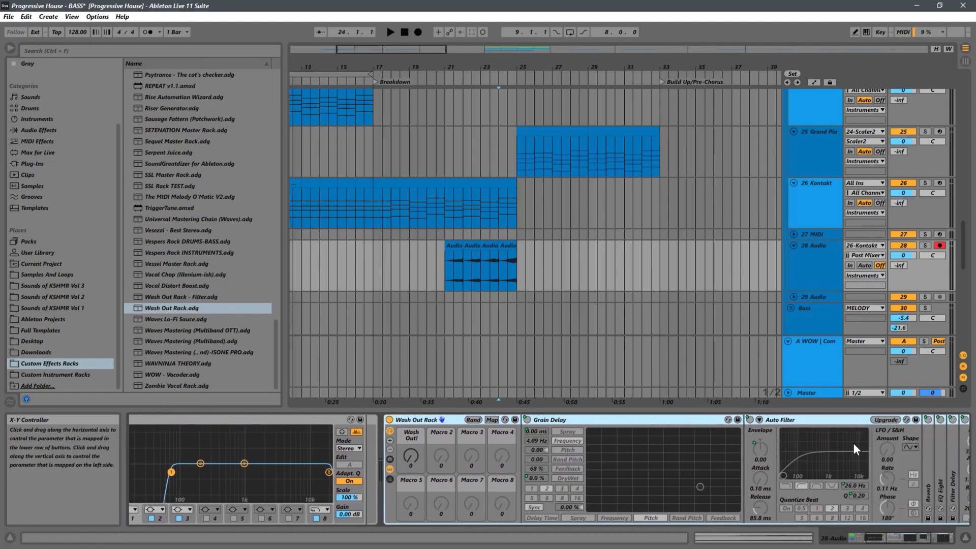
scroll(853, 443, down, 4)
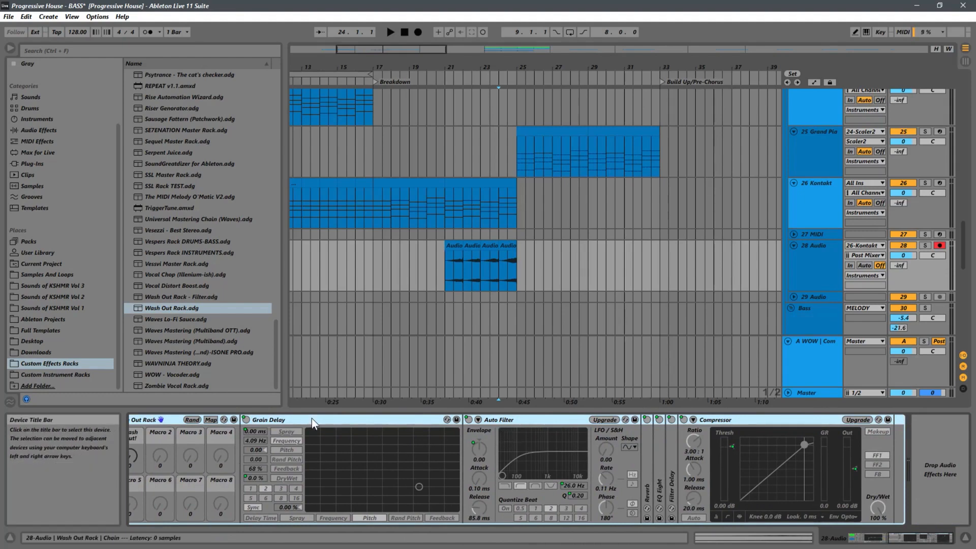
scroll(401, 443, up, 5)
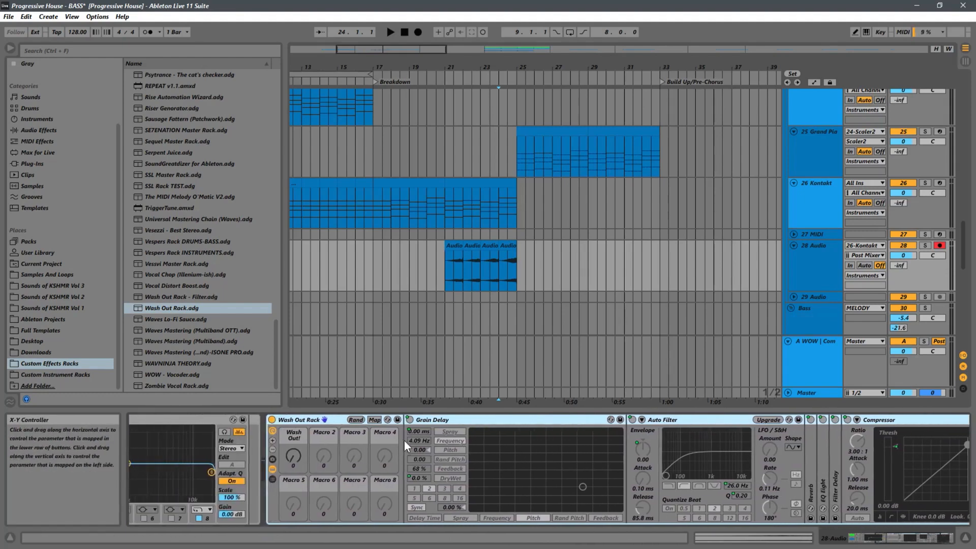
scroll(406, 438, up, 4)
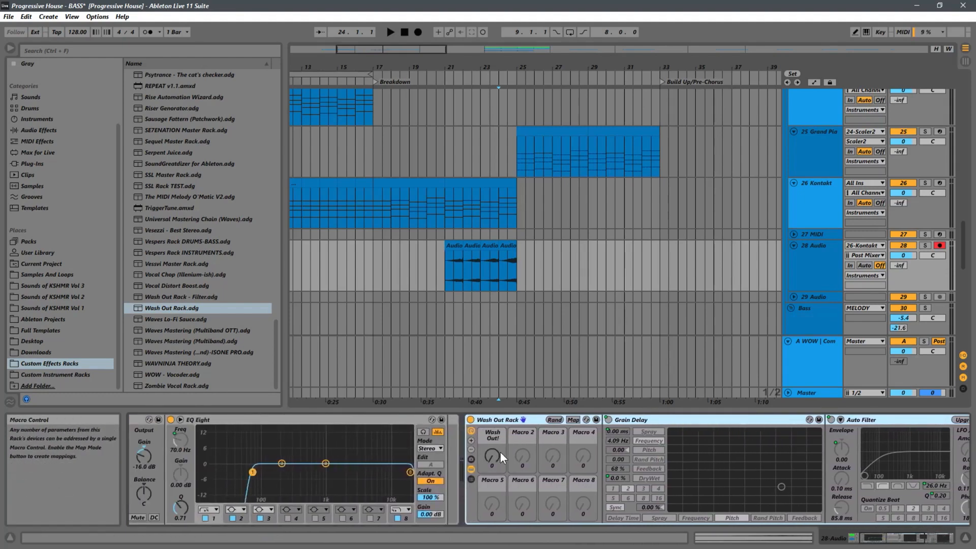
Step: Hide the Wash Out Rack's devices and automate its Wash Out! macro on track 28, ramping from 0 at bar 24 to 93 at bar 25
drag(493, 458, 515, 477)
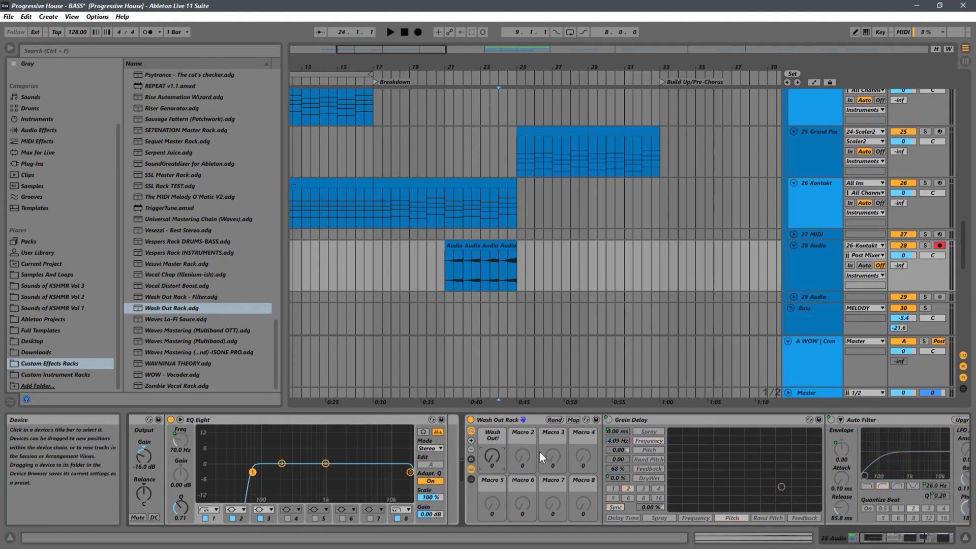
click(470, 468)
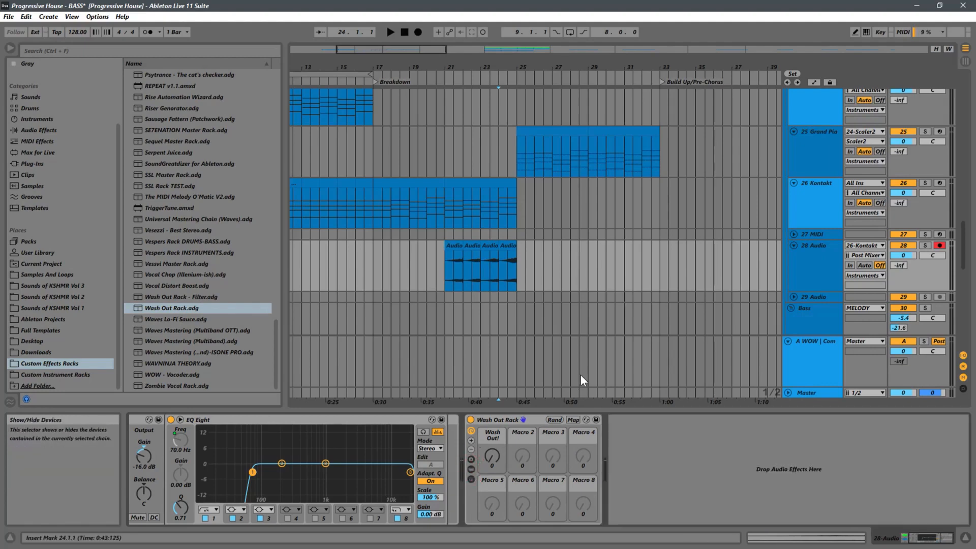
click(815, 82)
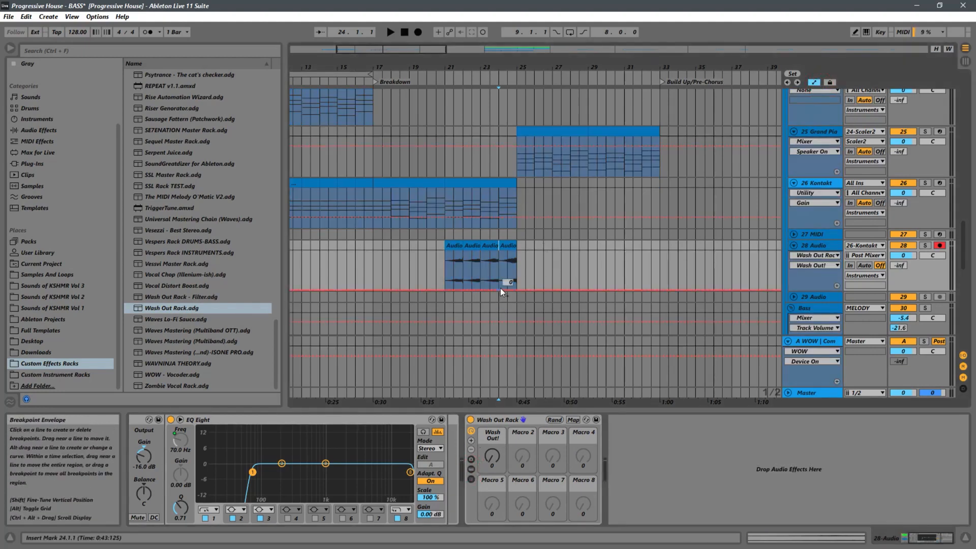
drag(516, 288, 520, 259)
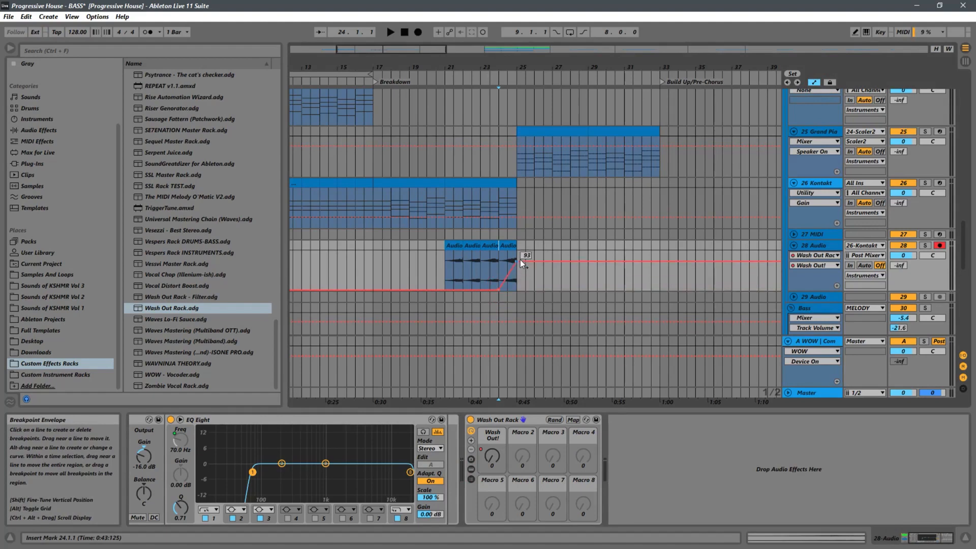
Step: Play the transition from bar 24 and lower the end of the Wash Out! automation ramp at bar 25 by ear to 45
key(space)
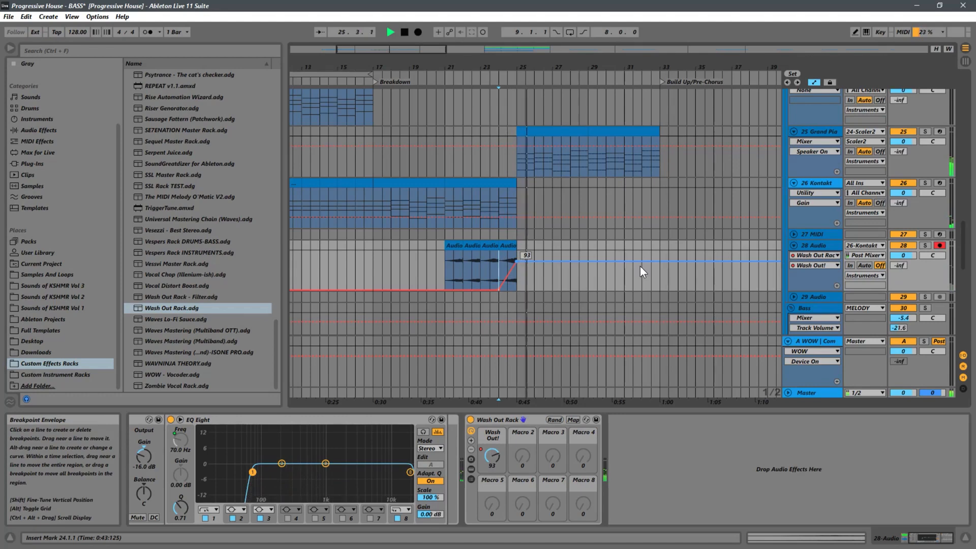
key(space)
drag(515, 262, 515, 269)
key(space)
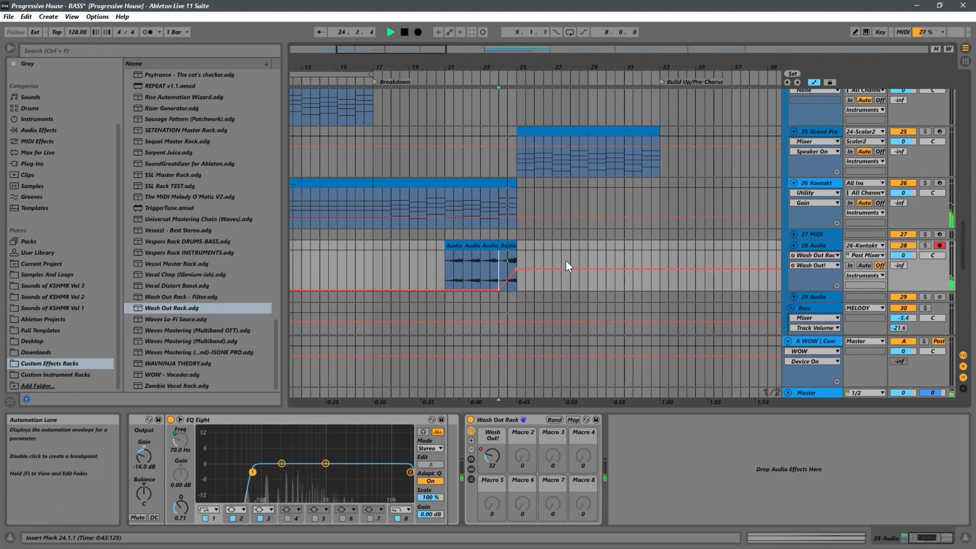
right_click(565, 260)
key(Escape)
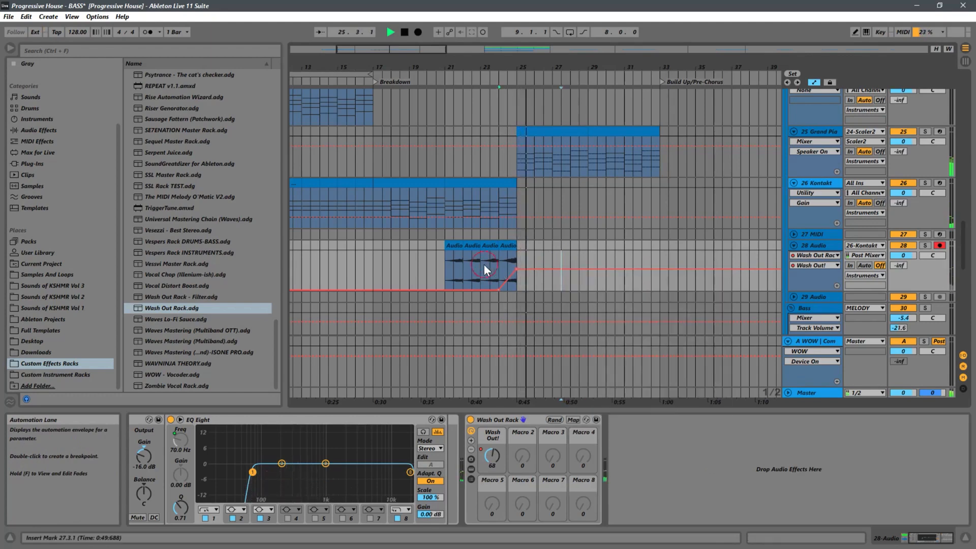
key(space)
drag(517, 270, 516, 277)
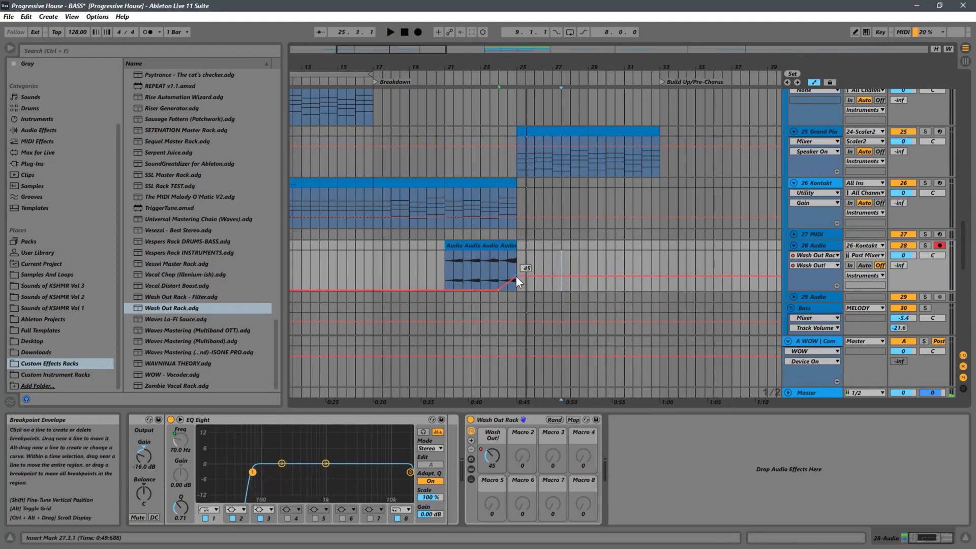
key(space)
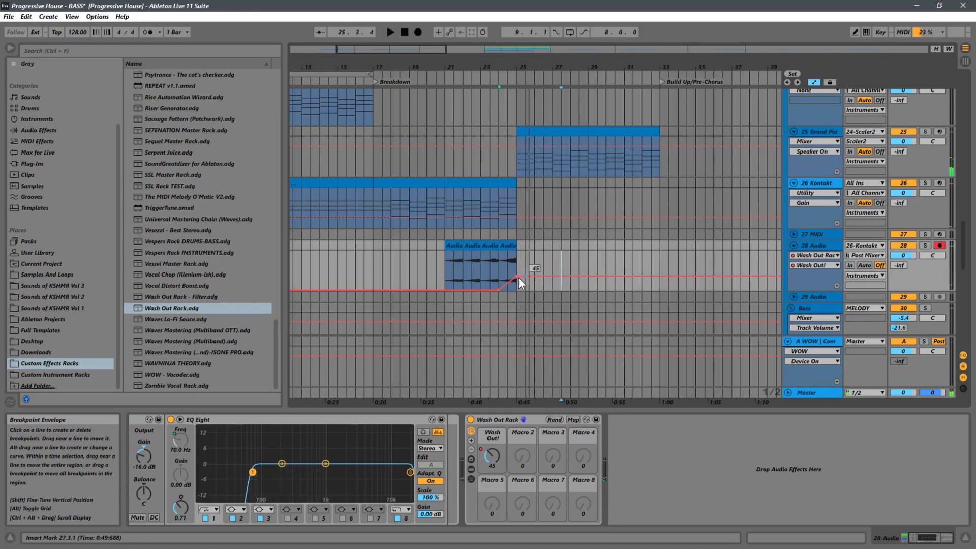
click(496, 267)
key(space)
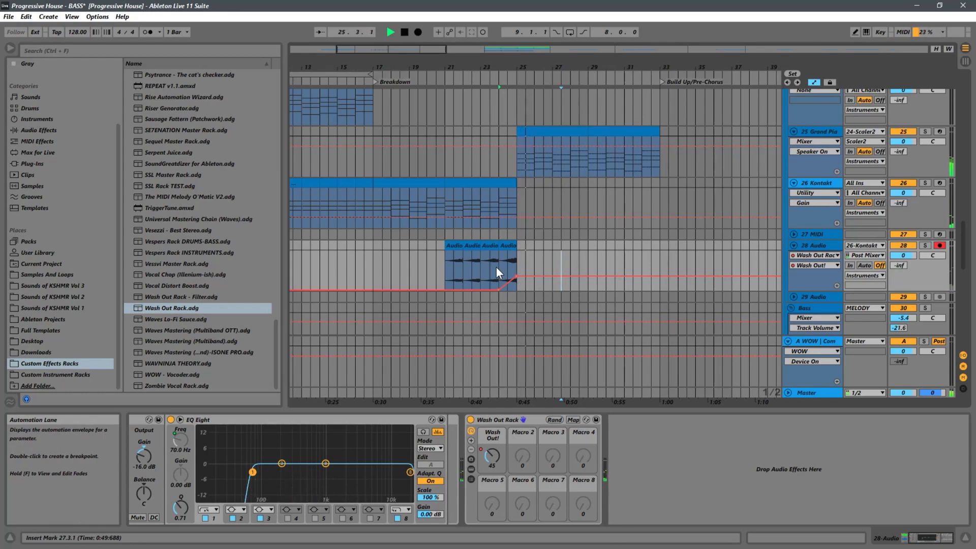
Step: Play the arrangement from bar 21 through the reversed clips to the end of the Grand Piano part
click(445, 268)
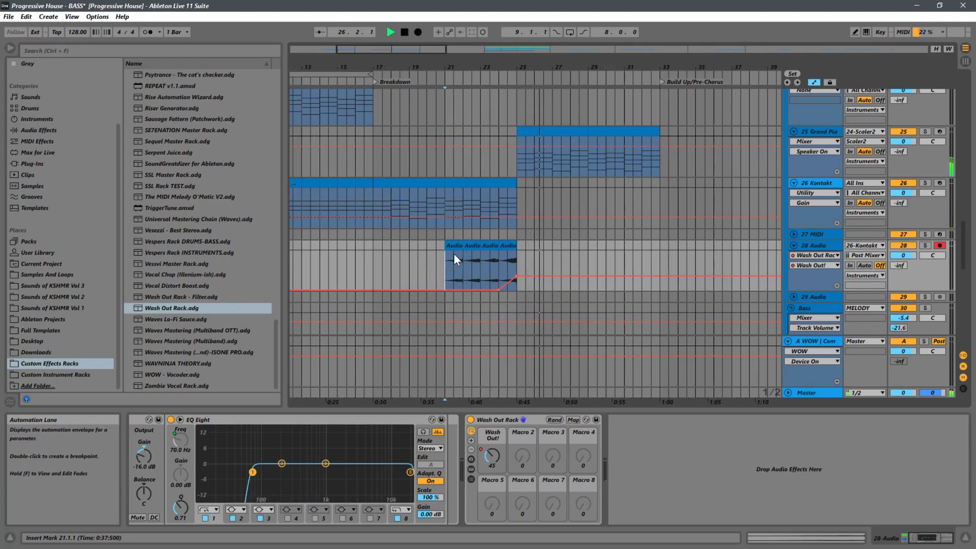
drag(486, 72, 460, 17)
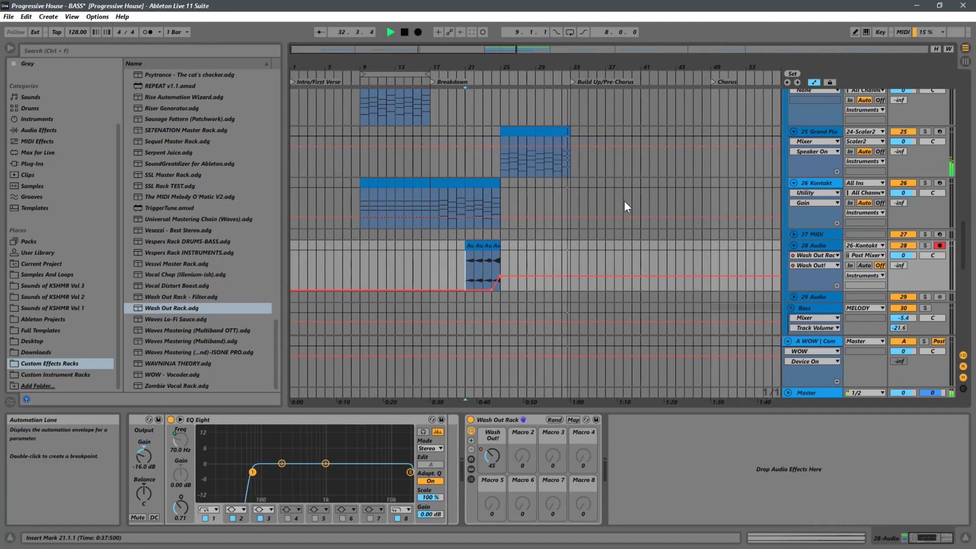
key(space)
Step: Play the Grand Piano part from bar 25 and the start of the chorus from bar 49 for comparison
drag(544, 62, 544, 97)
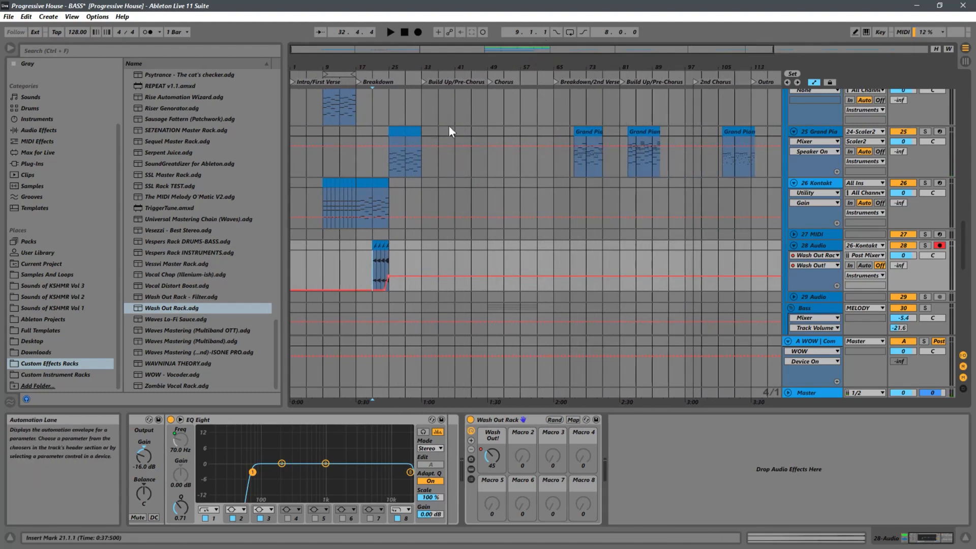
drag(381, 70, 501, 91)
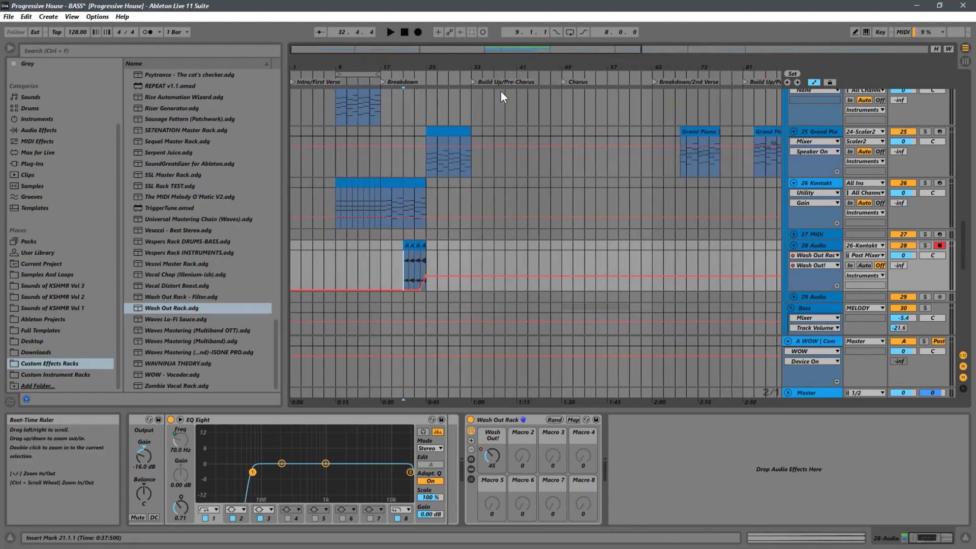
scroll(483, 187, up, 3)
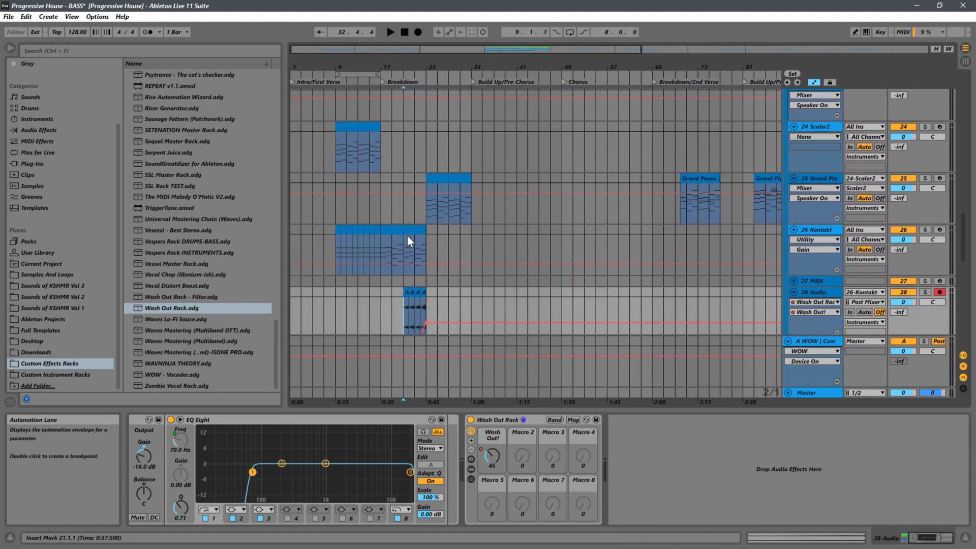
click(425, 209)
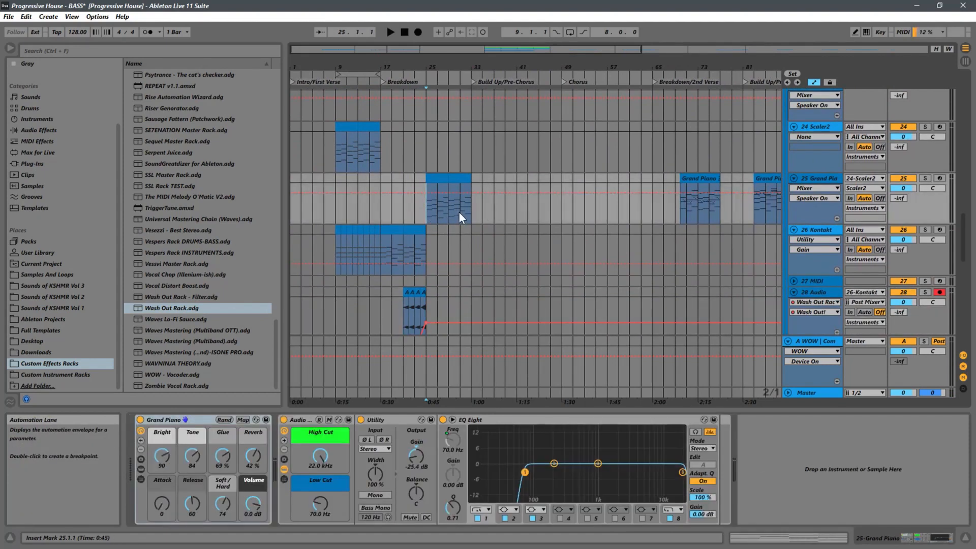
key(space)
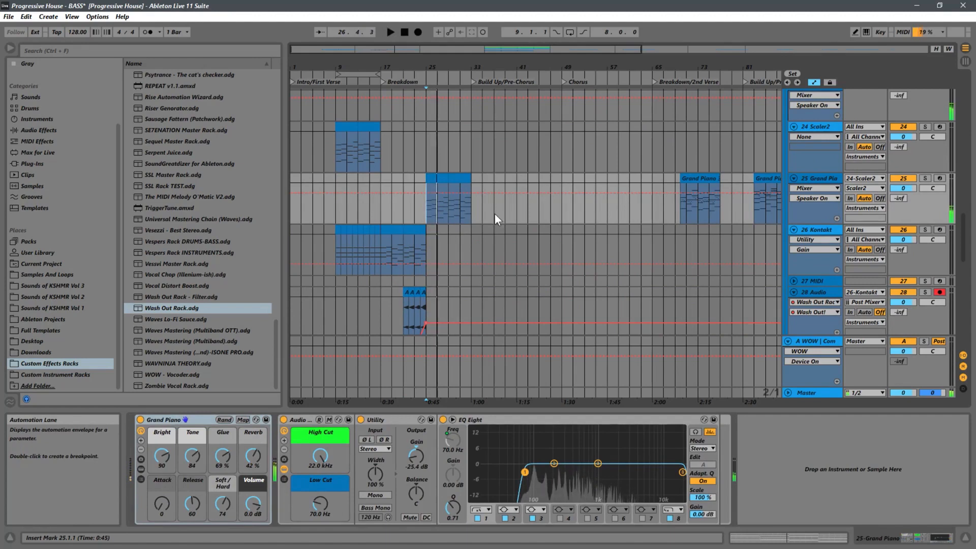
key(space)
click(562, 212)
key(space)
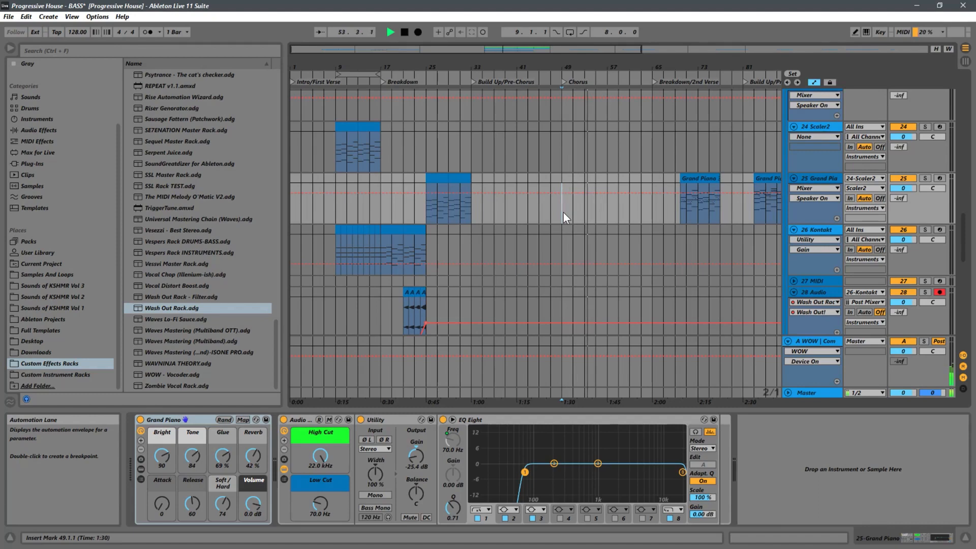
key(space)
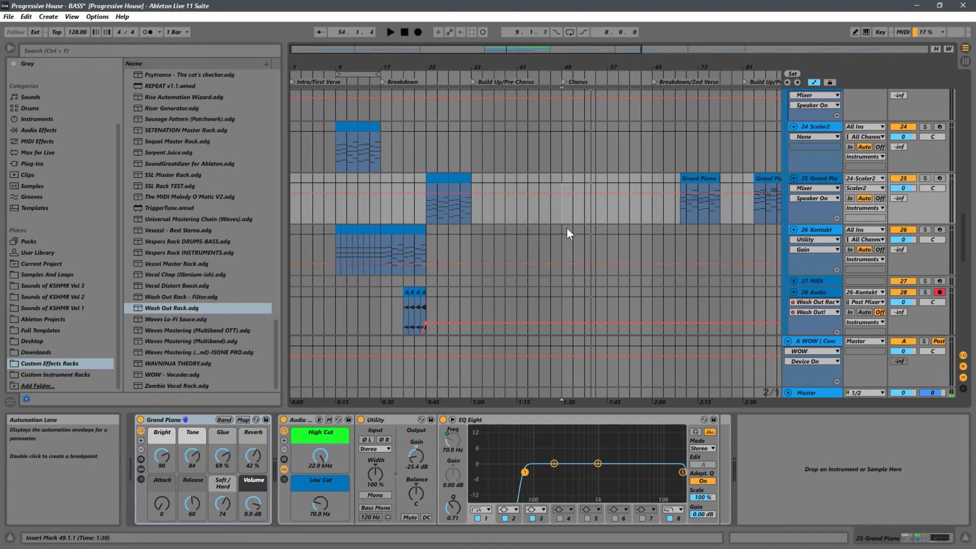
Step: Compare the chorus range from bar 49 to 65 with bars 19 to 35 on the Grand Piano track
scroll(585, 229, up, 3)
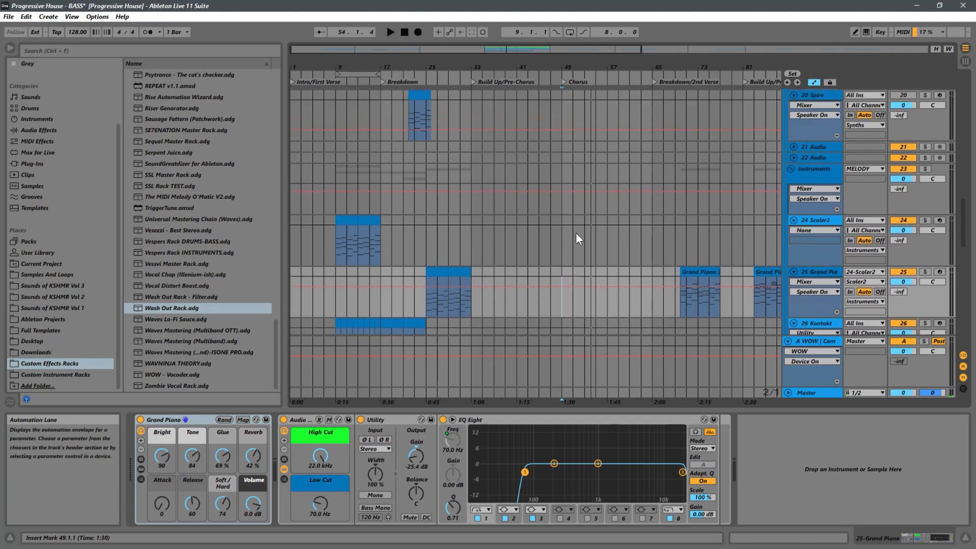
click(566, 307)
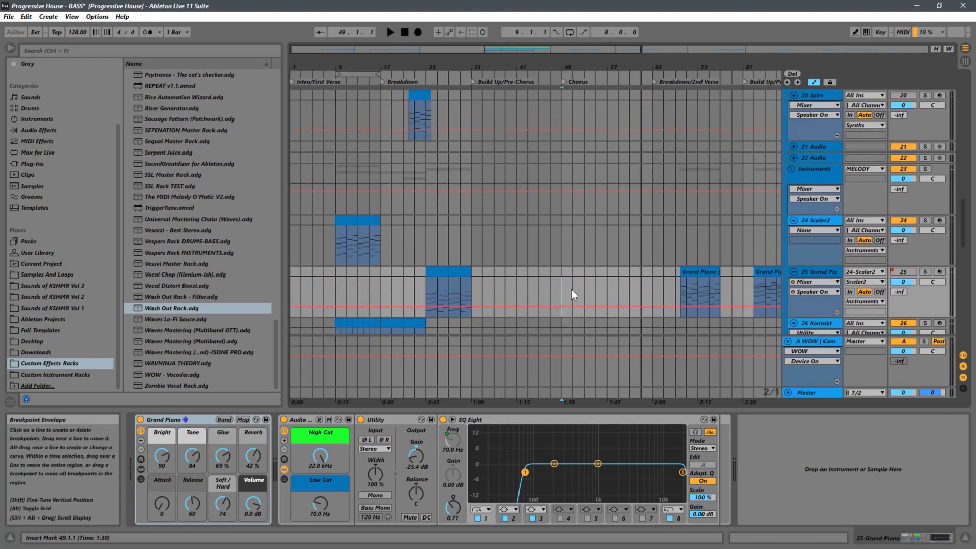
drag(562, 288, 651, 301)
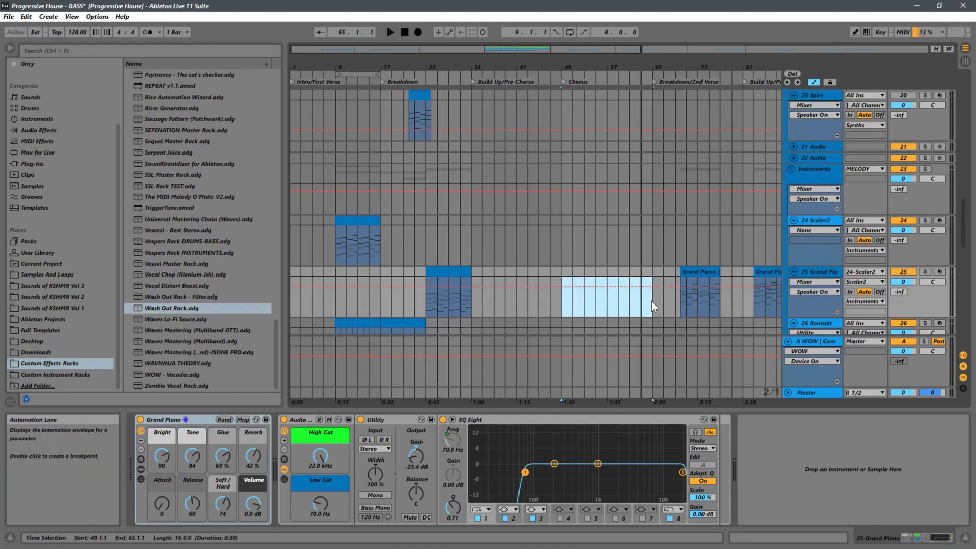
drag(394, 307, 483, 303)
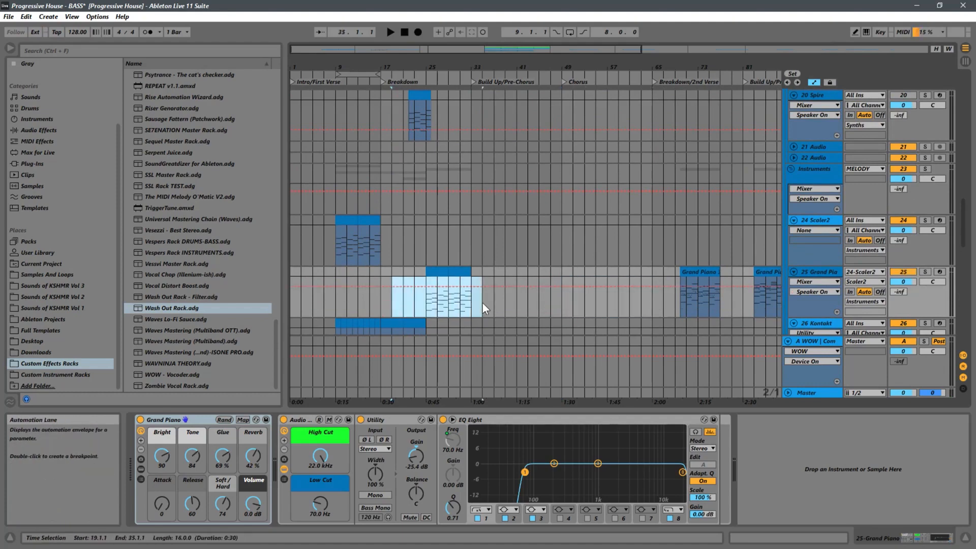
click(559, 307)
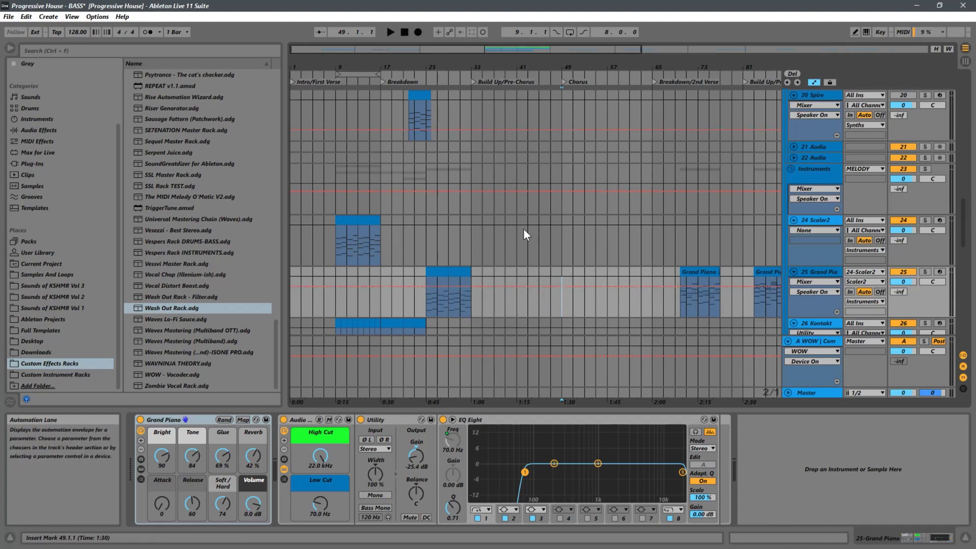
Step: Examine which tracks play in the breakdown and in the chorus, from the drums through the synths to the Kontakt and reversed clips
scroll(524, 228, down, 5)
click(392, 203)
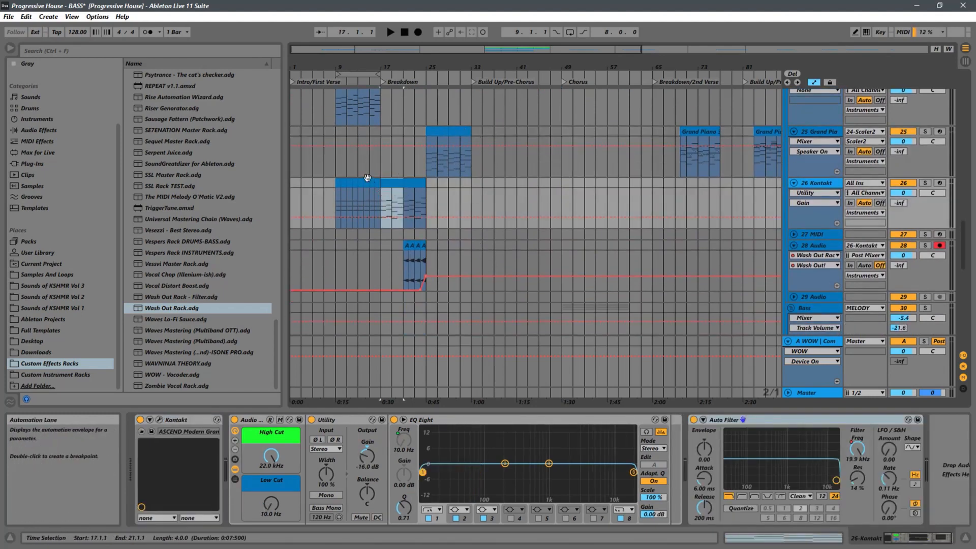
scroll(482, 234, up, 10)
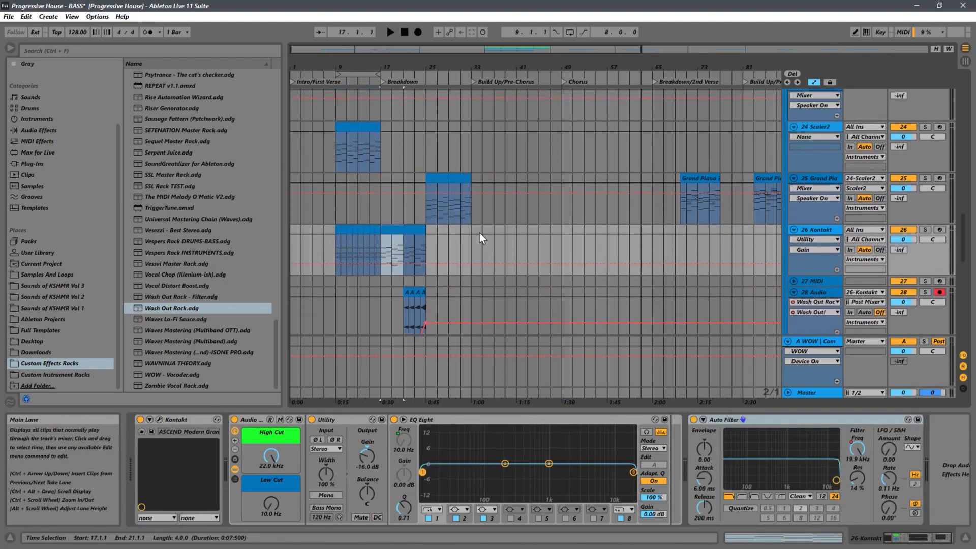
scroll(481, 232, up, 8)
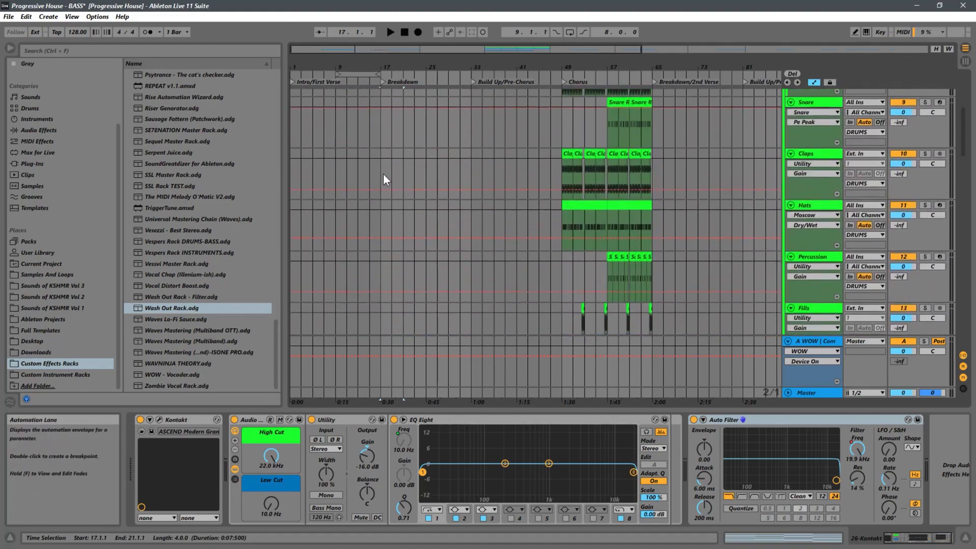
scroll(540, 225, up, 8)
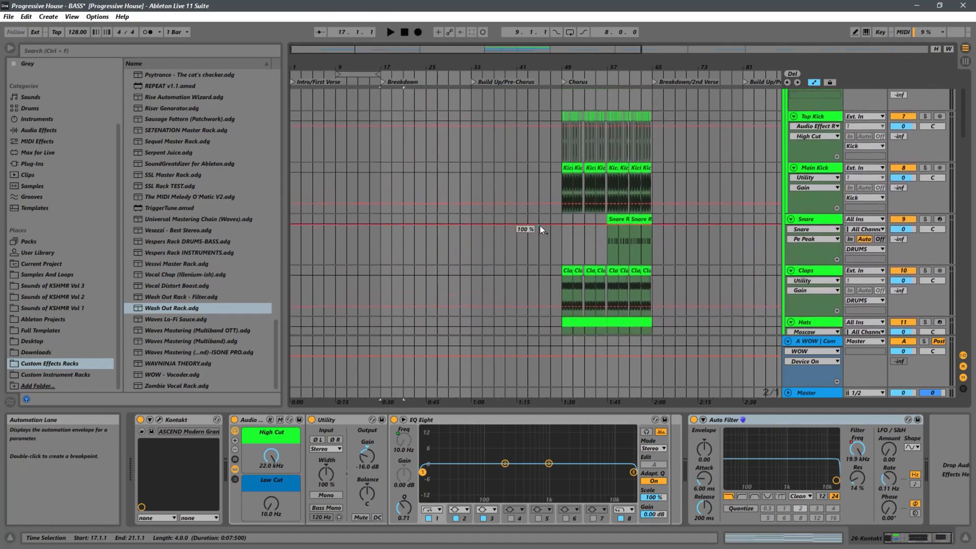
scroll(539, 225, down, 8)
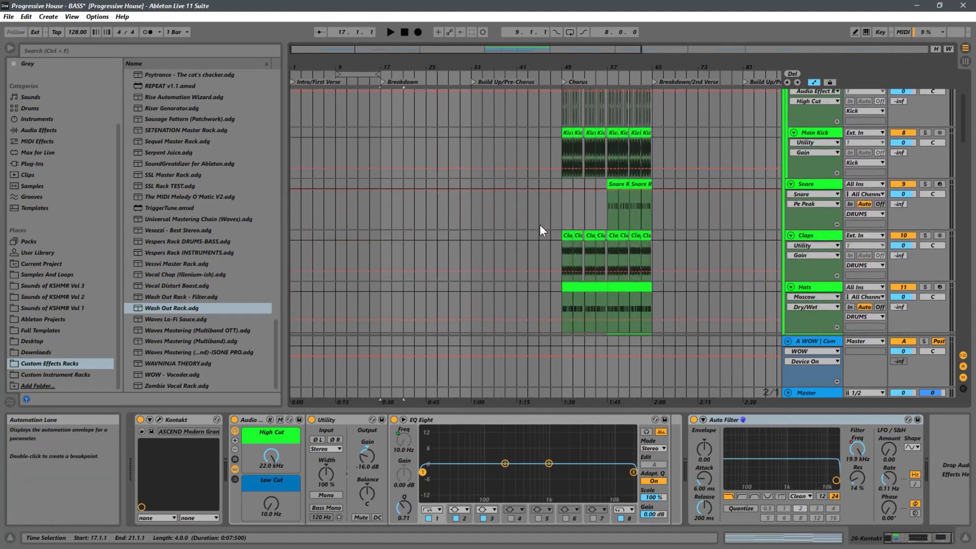
scroll(540, 225, down, 3)
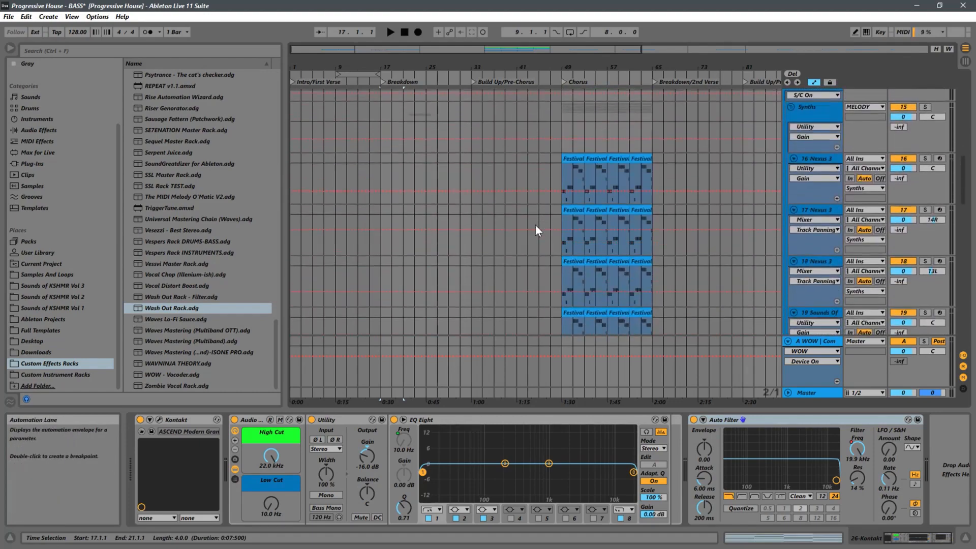
scroll(442, 224, down, 5)
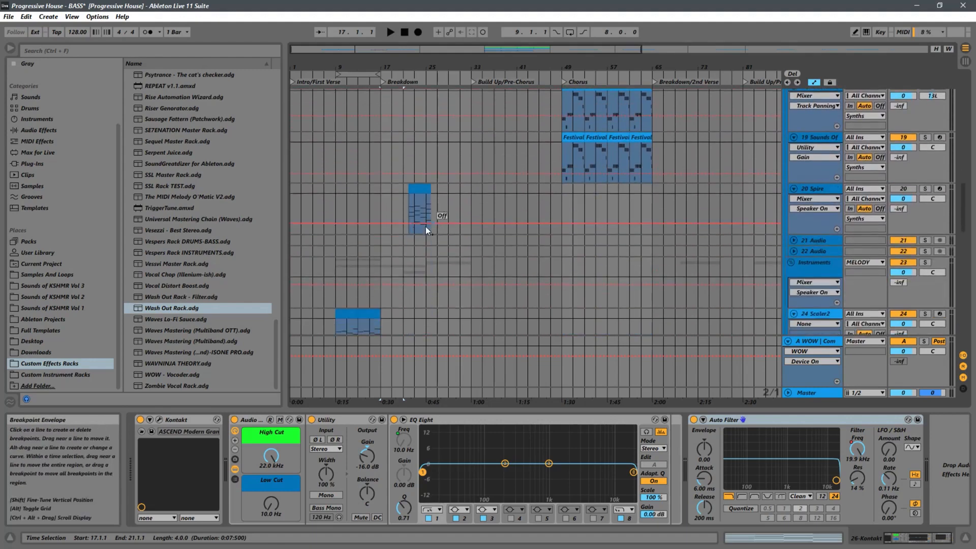
scroll(371, 224, down, 3)
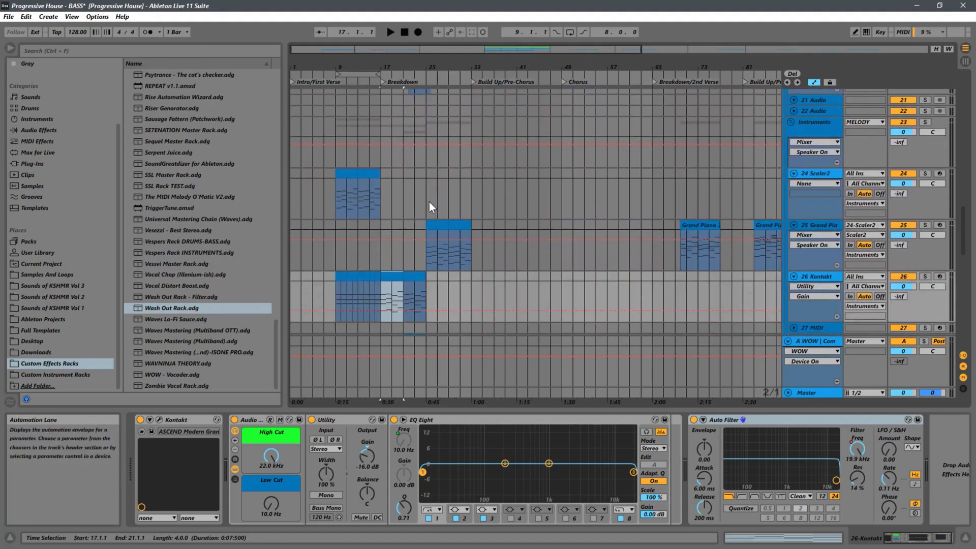
scroll(429, 202, down, 5)
click(333, 163)
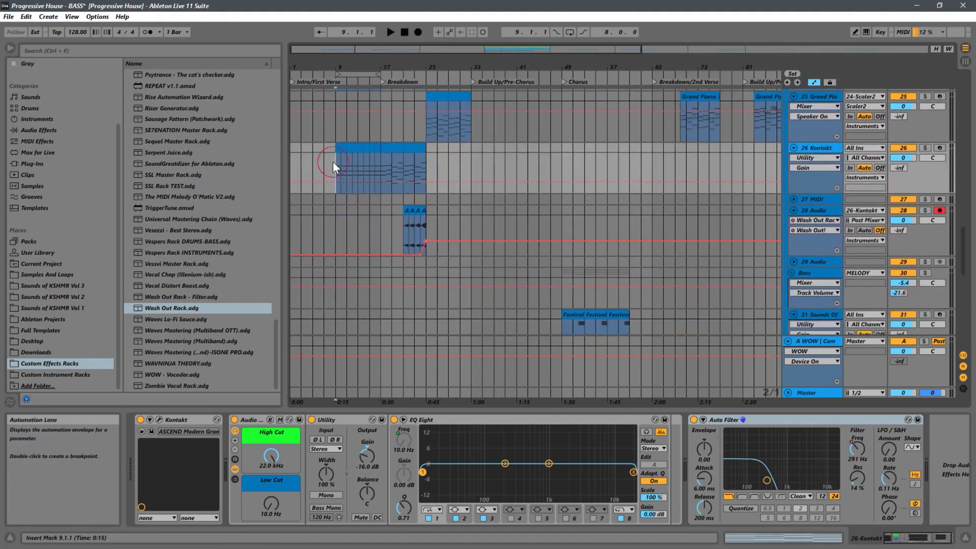
click(425, 164)
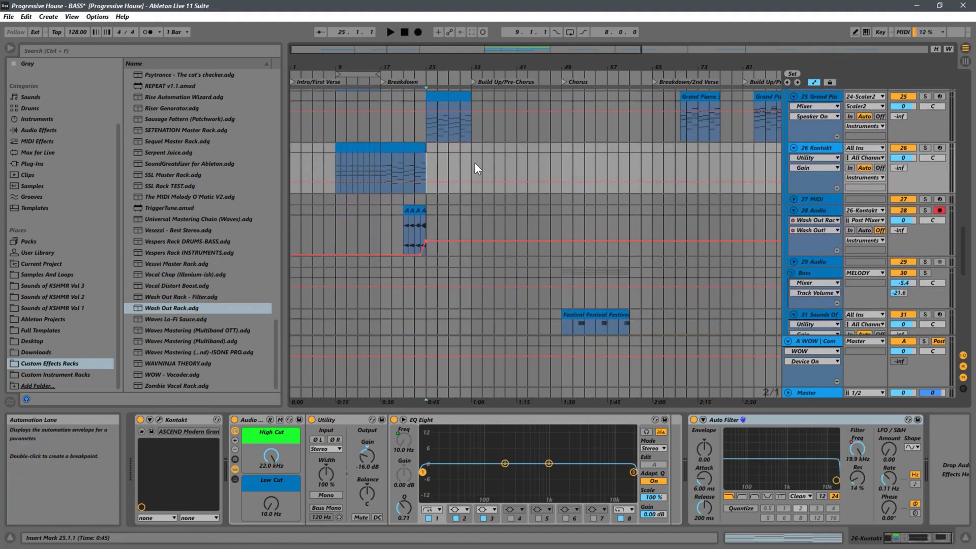